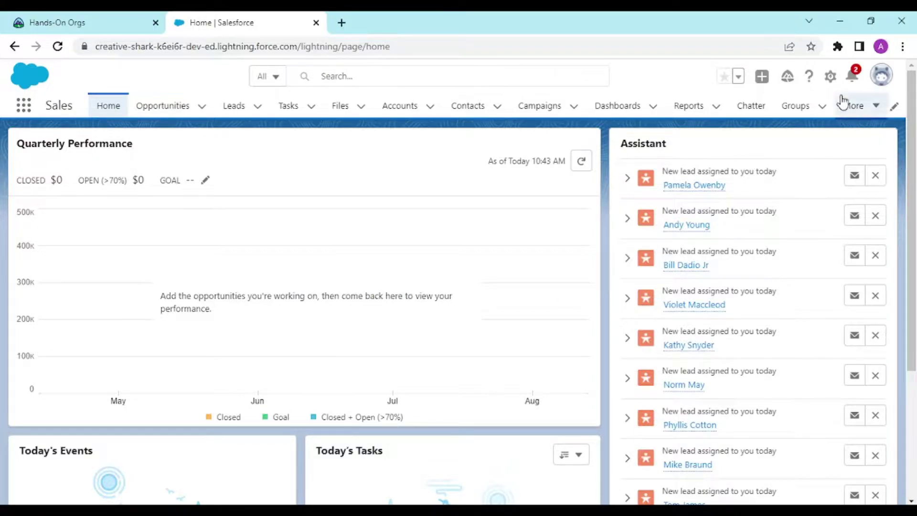
Open Salesforce Setup from the gear menu in a new browser tab
click(832, 80)
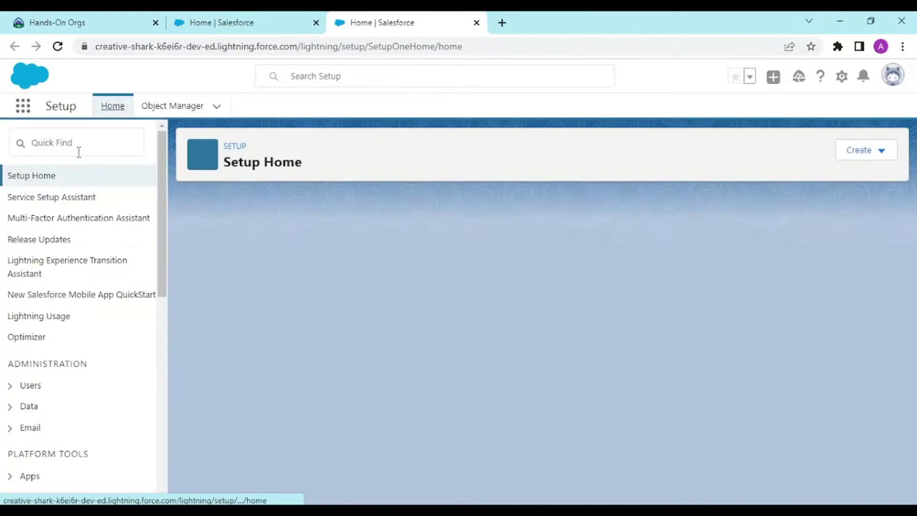
Search Quick Find for 'all sites', then clear it and search 'digi' instead
click(78, 151)
text(all sites)
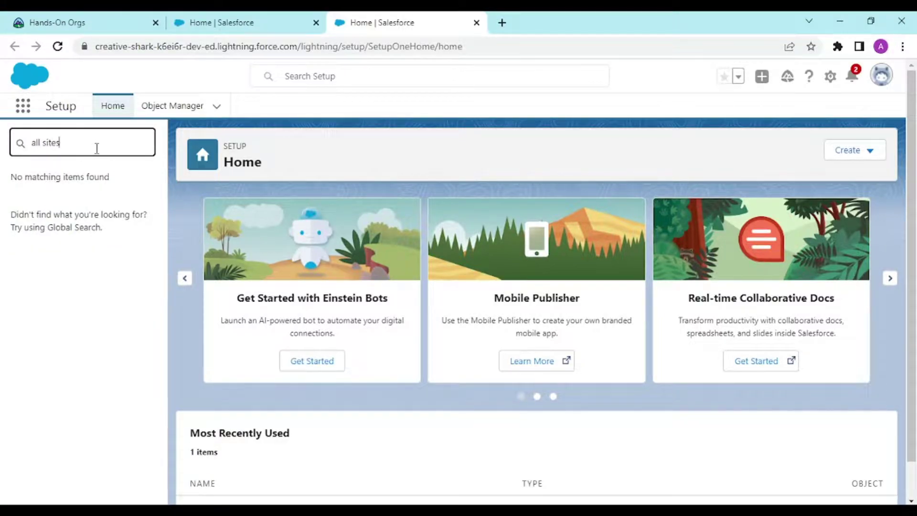
drag(56, 141, 25, 136)
key(BackSpace)
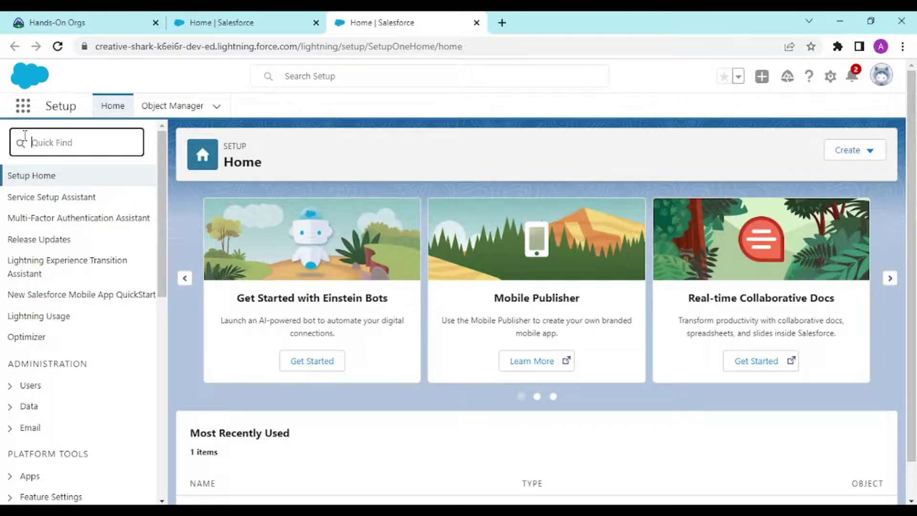
text(di)
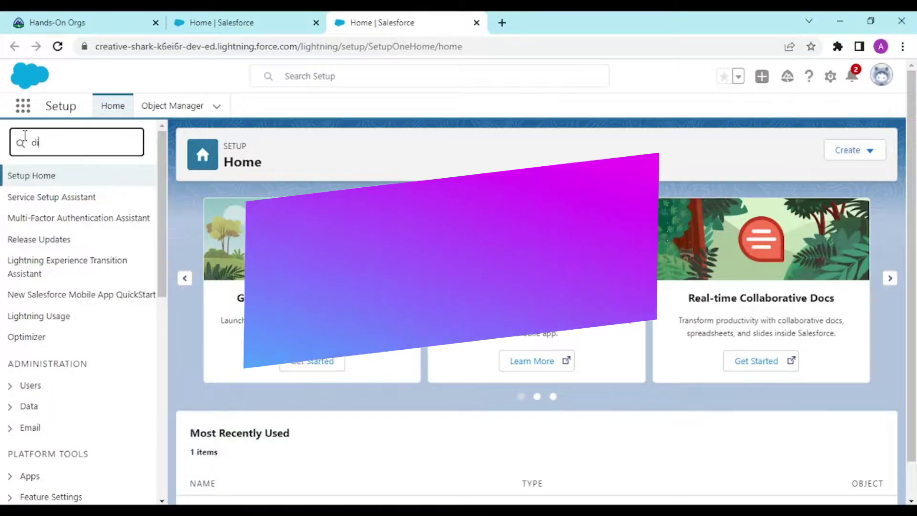
text(gi)
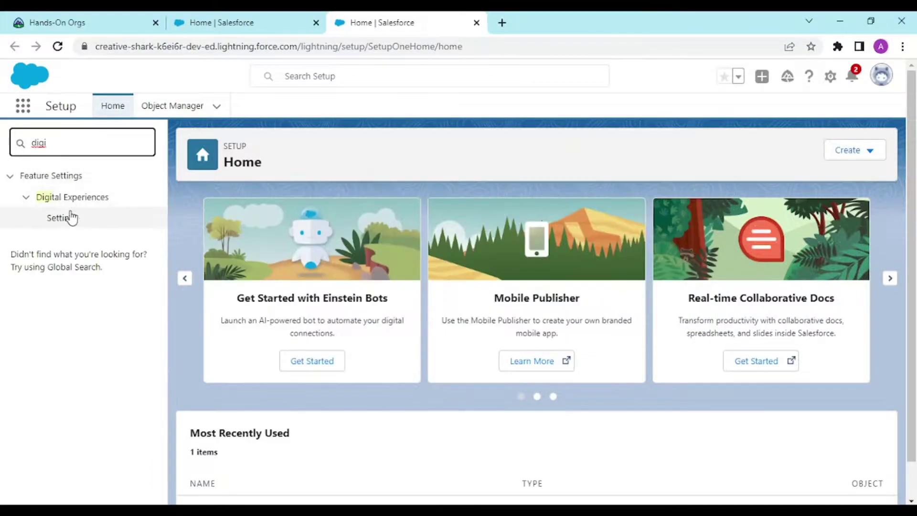
Open Digital Experiences > Settings and review the Enable Digital Experiences notes
click(60, 222)
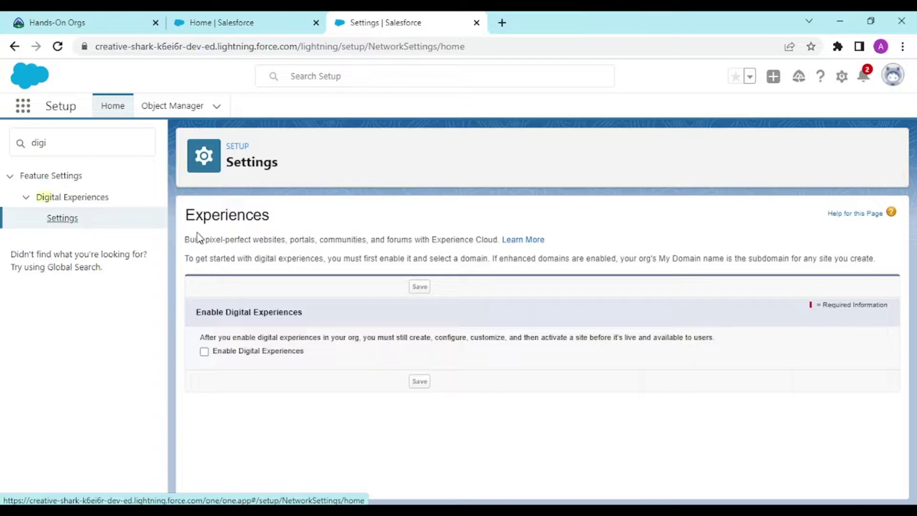
drag(186, 241, 481, 242)
click(481, 241)
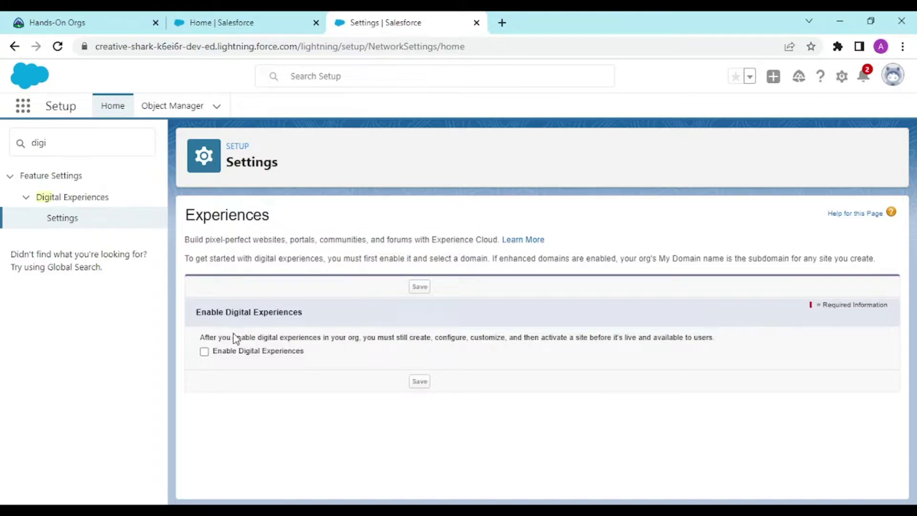
drag(231, 337, 423, 350)
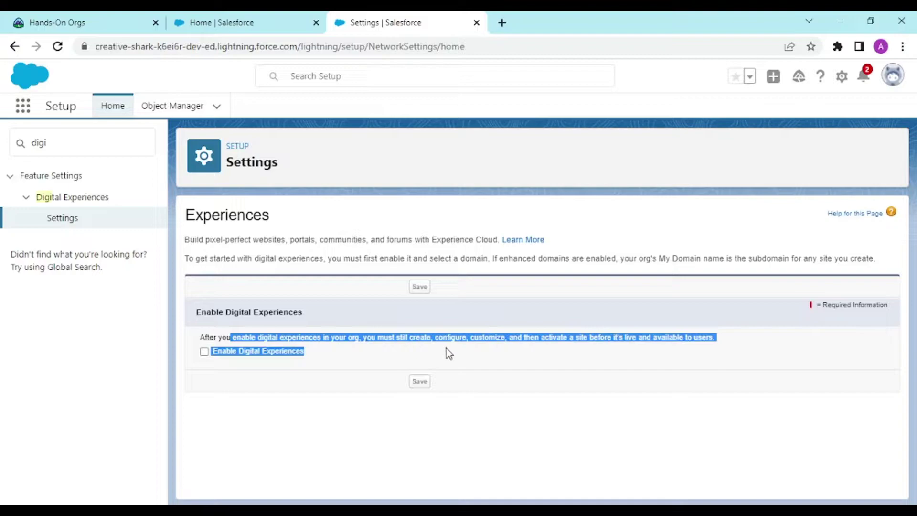
drag(515, 343, 546, 338)
click(547, 342)
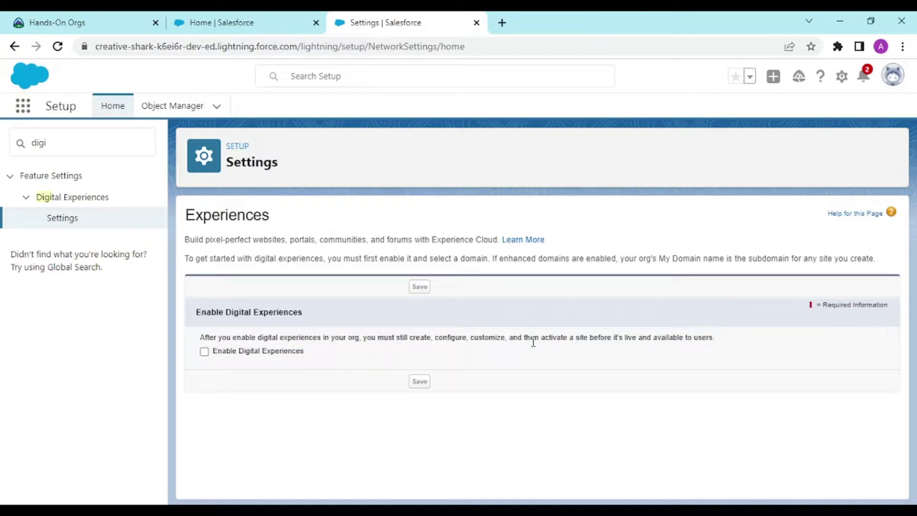
Enable Digital Experiences and check whether domain name 'testingSite' is available
click(206, 351)
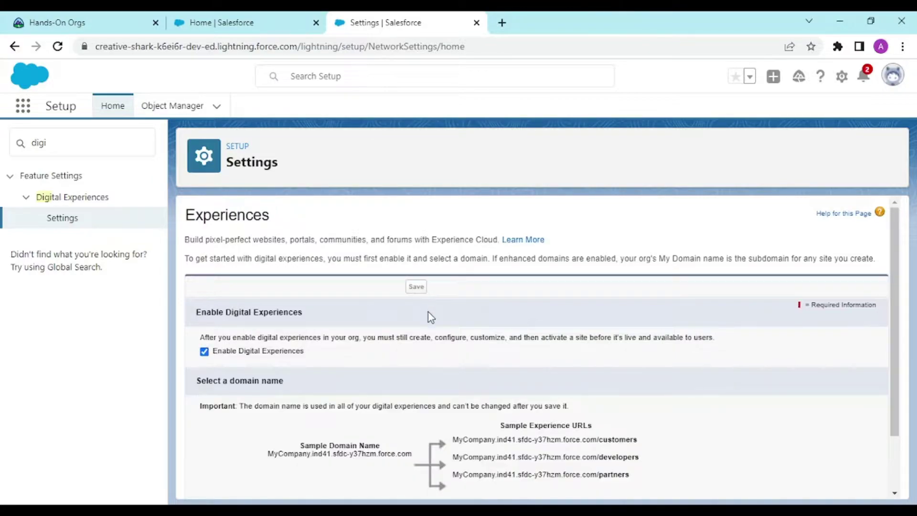
scroll(356, 406, down, 2)
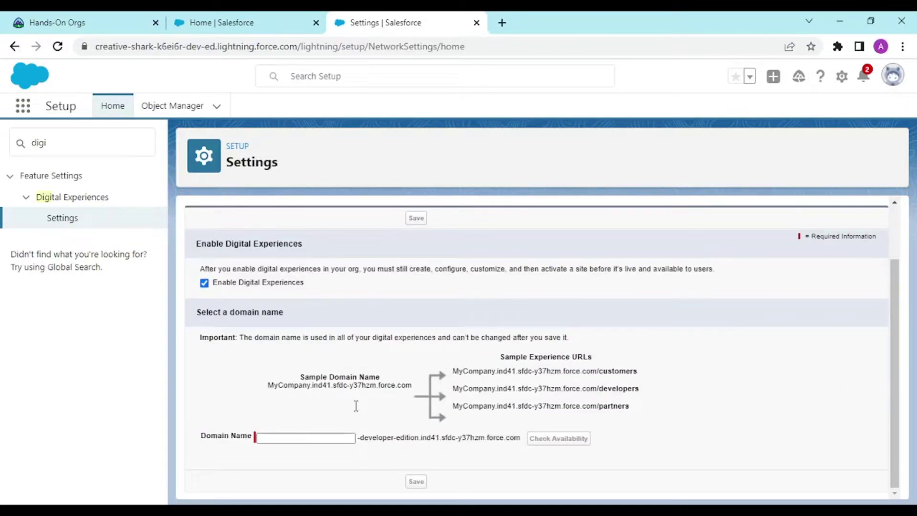
click(307, 442)
text(testingSite)
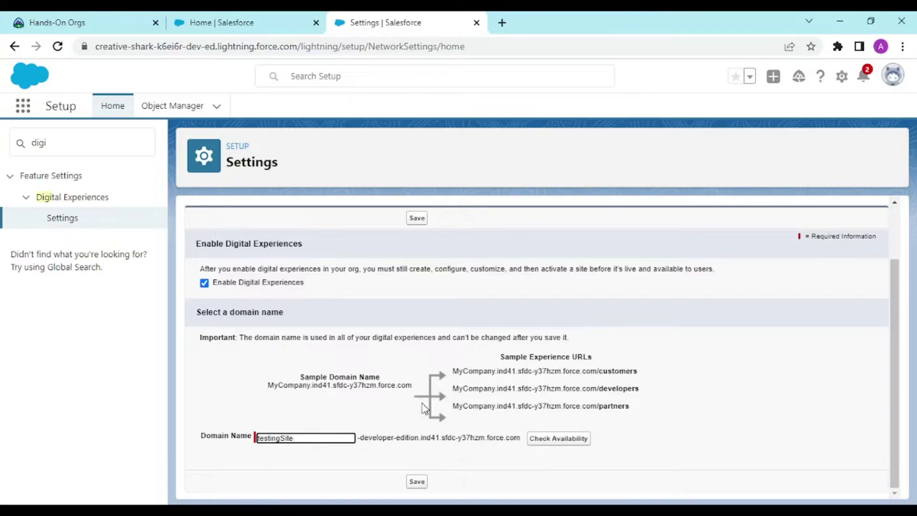
click(548, 443)
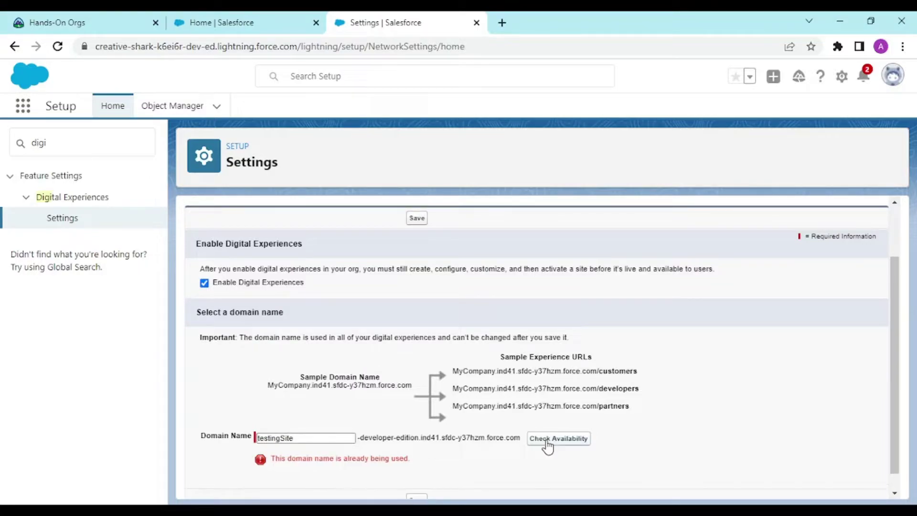
Replace the taken name with 'URITest', confirm it's available, and save
drag(318, 438, 254, 437)
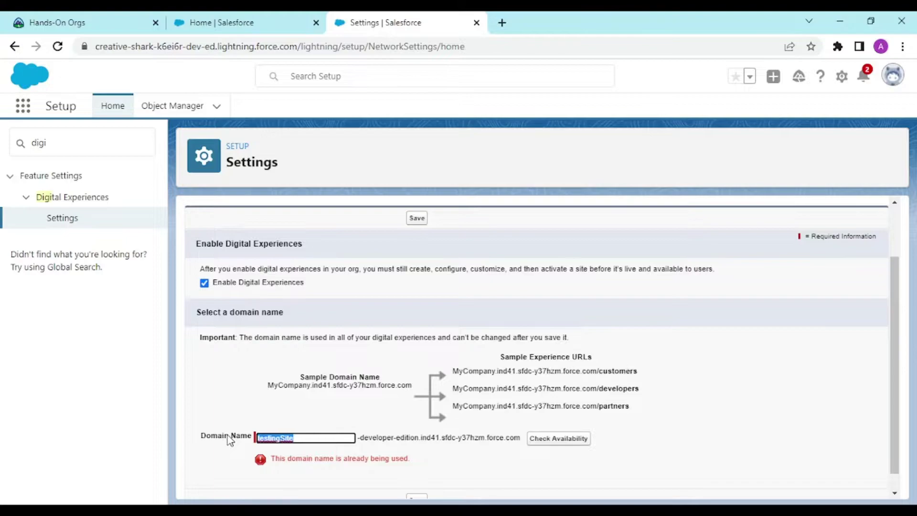
text(URITest)
click(567, 440)
scroll(461, 426, down, 1)
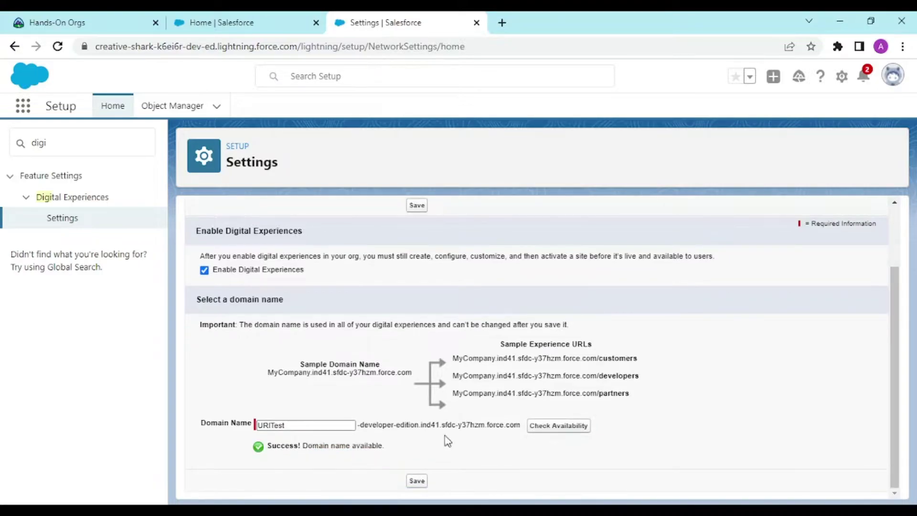
click(417, 481)
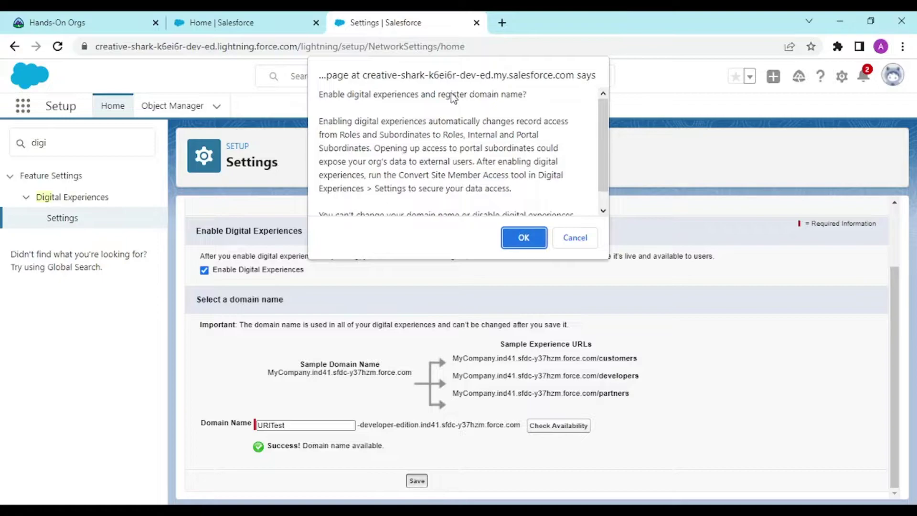
scroll(455, 100, down, 1)
Confirm enabling Digital Experiences and review the All Sites success message
click(533, 244)
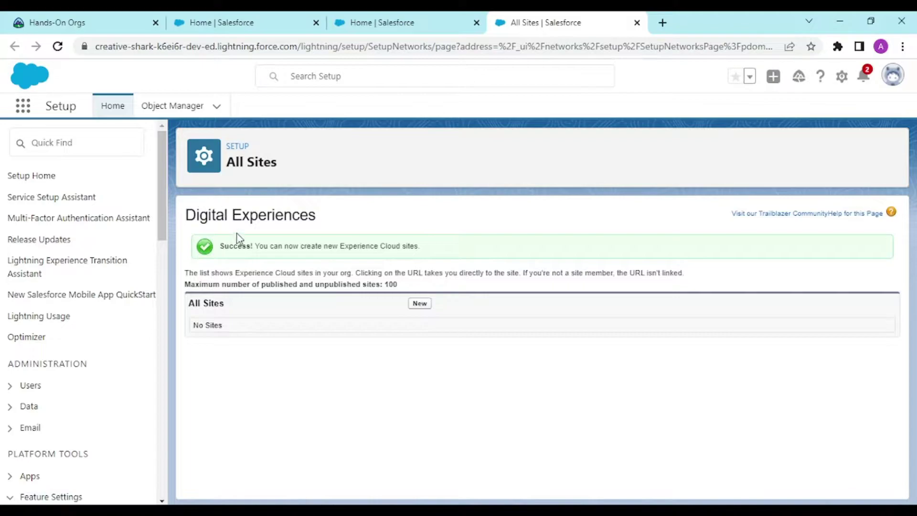
drag(266, 256, 467, 248)
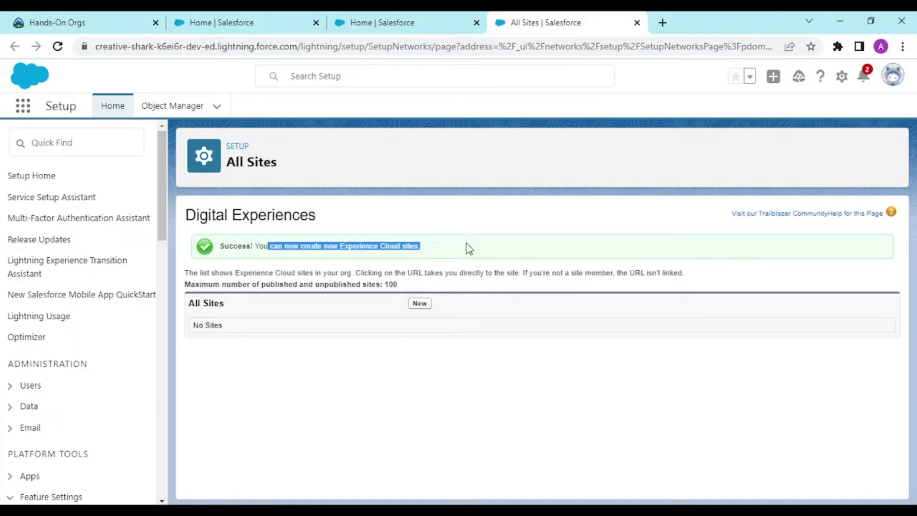
click(472, 248)
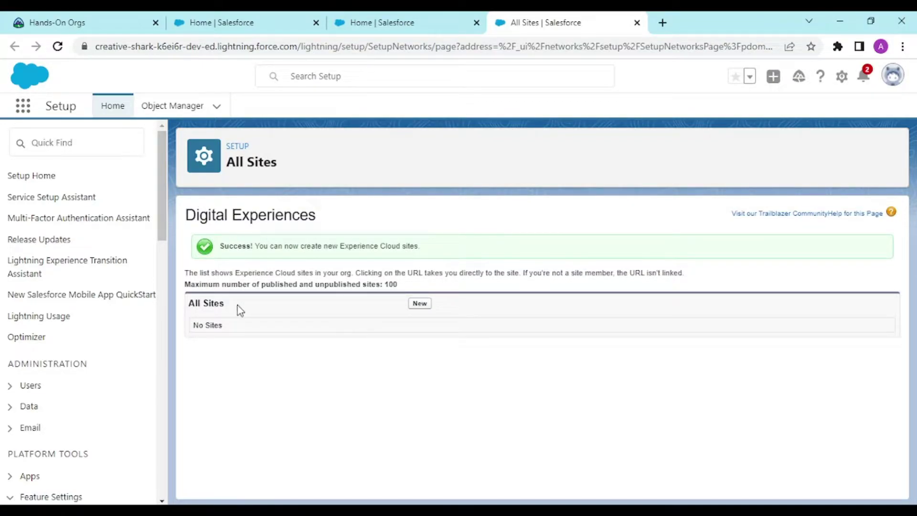
drag(239, 281, 330, 274)
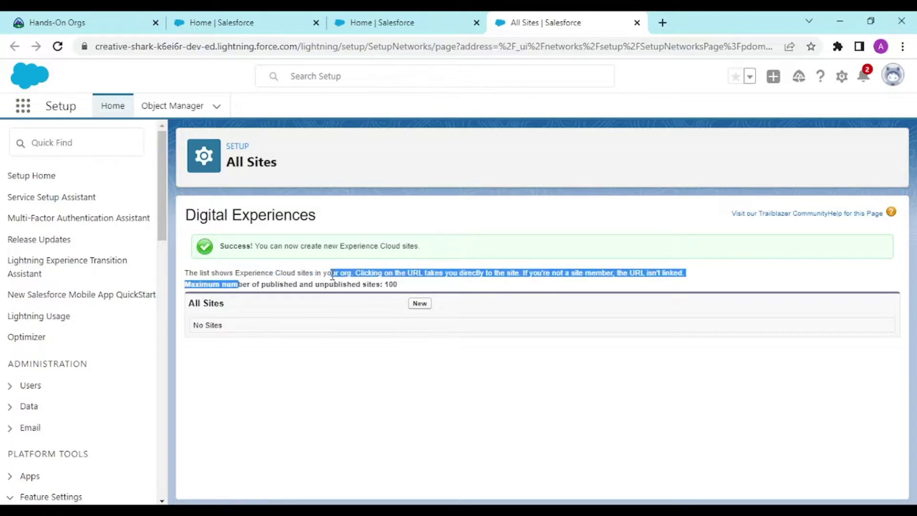
click(332, 273)
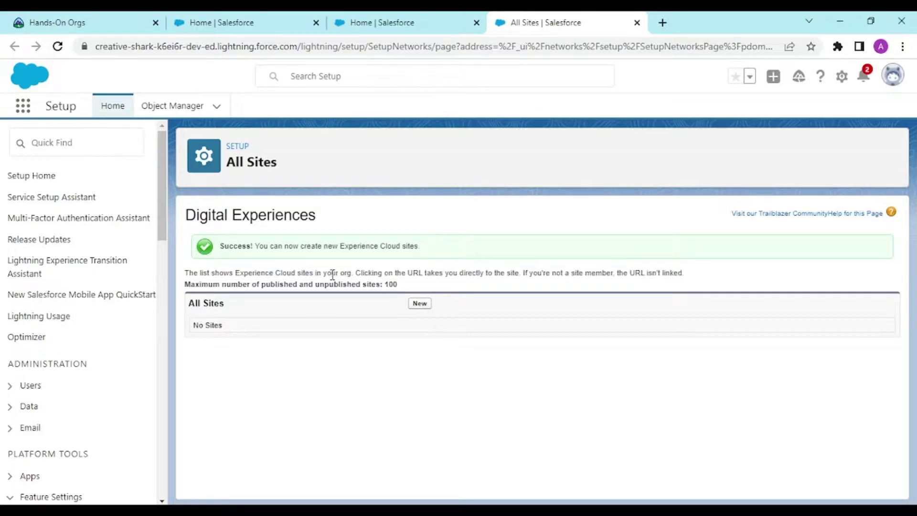
Start a new Experience Cloud site from All Sites to reach the template gallery
click(420, 304)
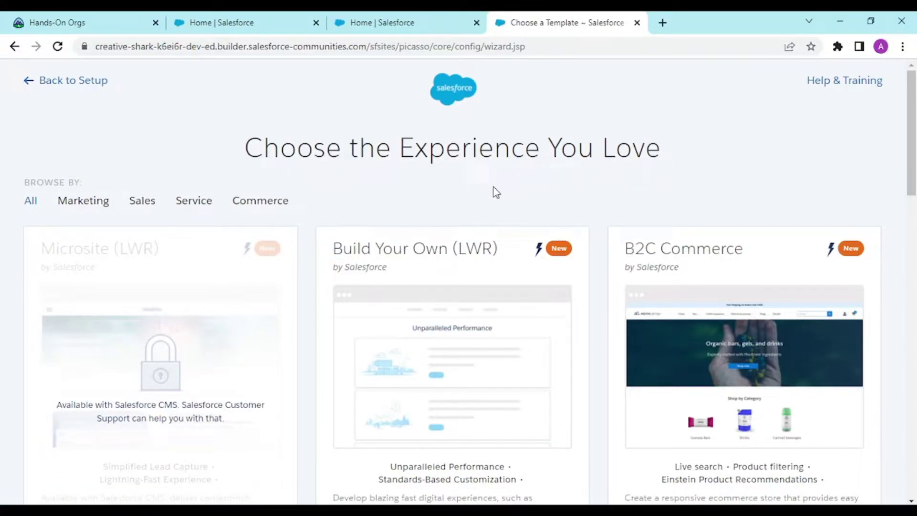
scroll(496, 192, down, 1)
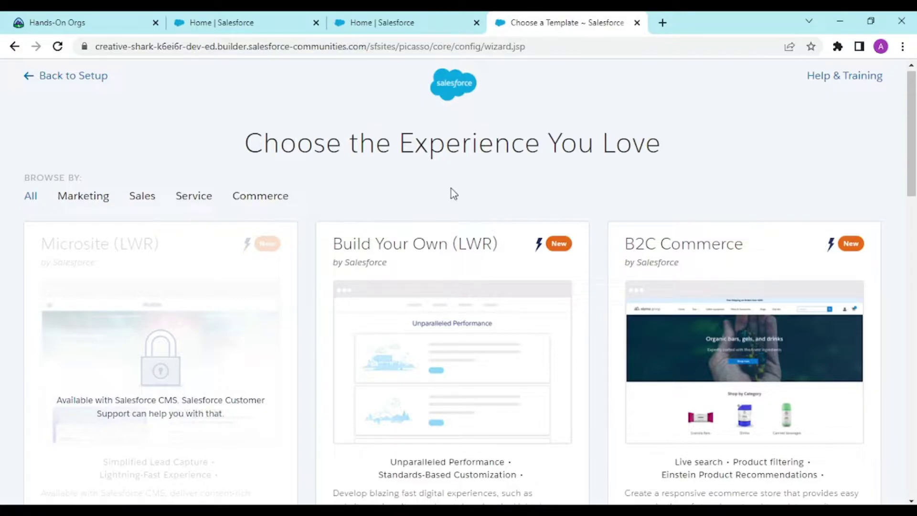
Scroll through the site template gallery to browse the available templates
scroll(577, 195, down, 3)
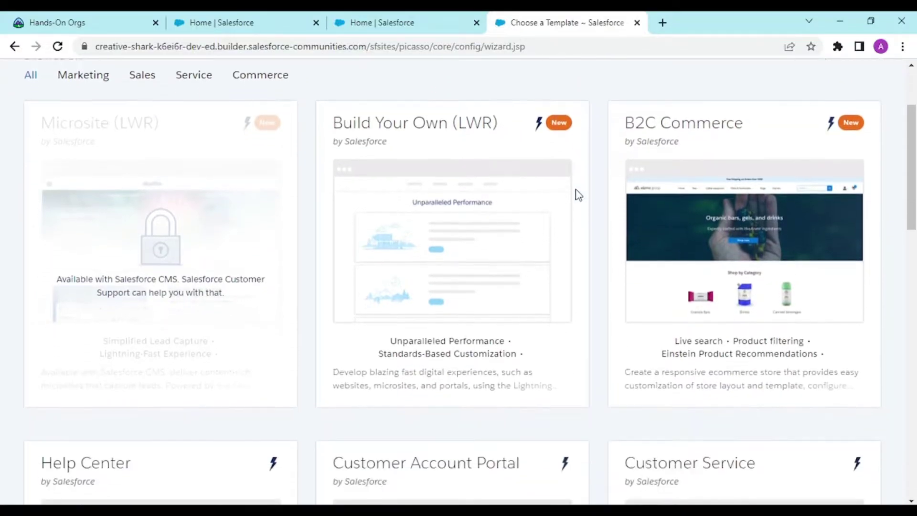
scroll(497, 272, down, 1)
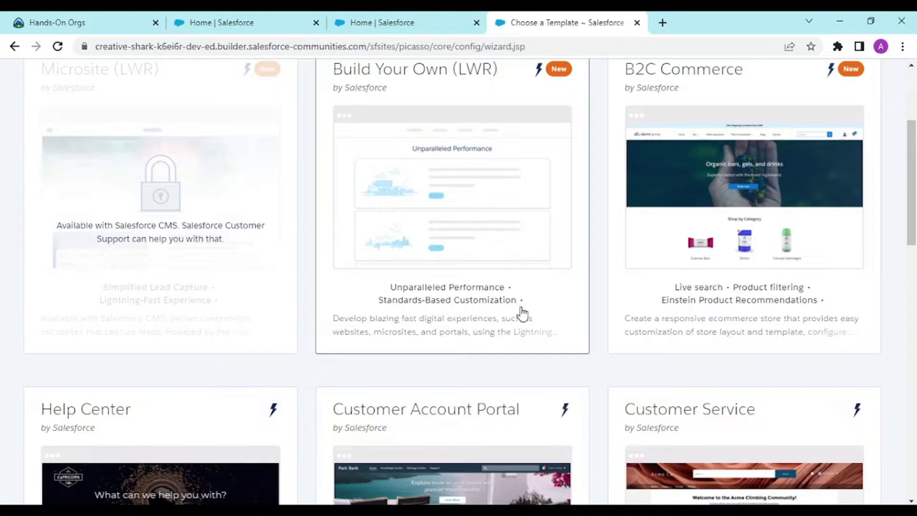
scroll(522, 314, up, 1)
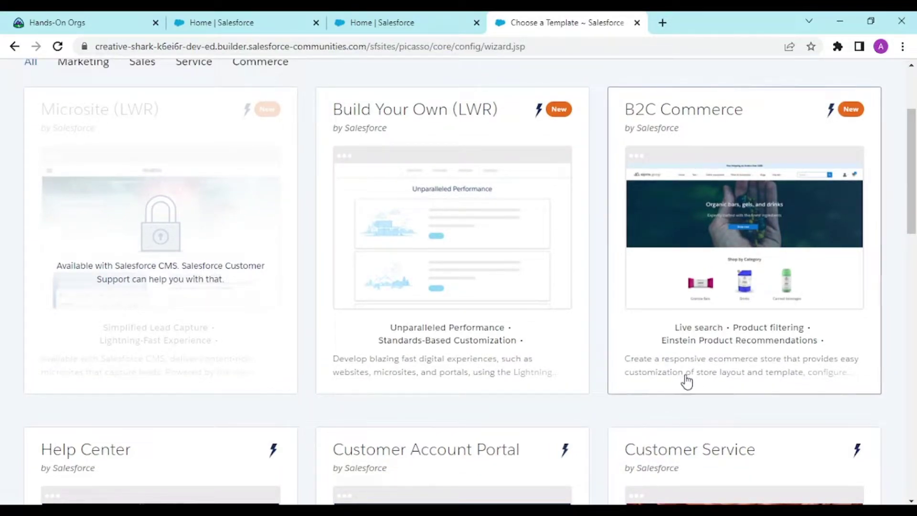
scroll(687, 378, down, 5)
scroll(687, 378, down, 1)
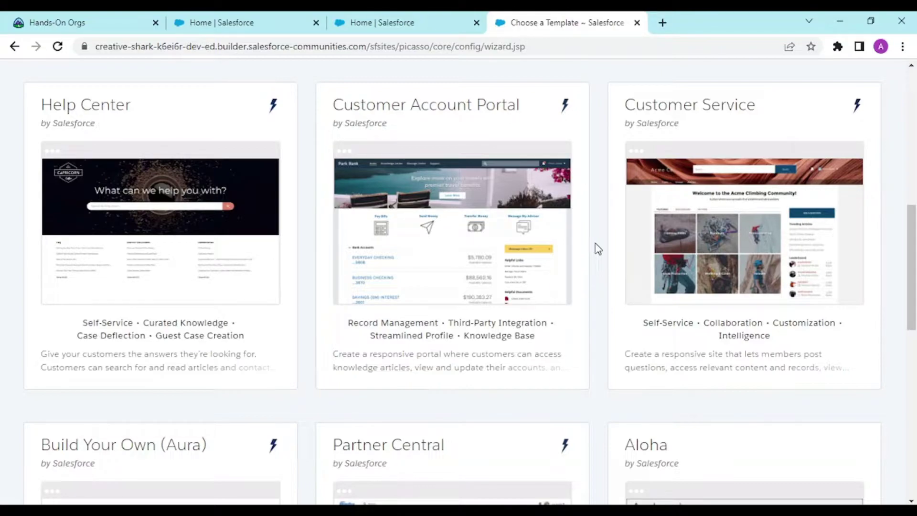
scroll(598, 249, down, 6)
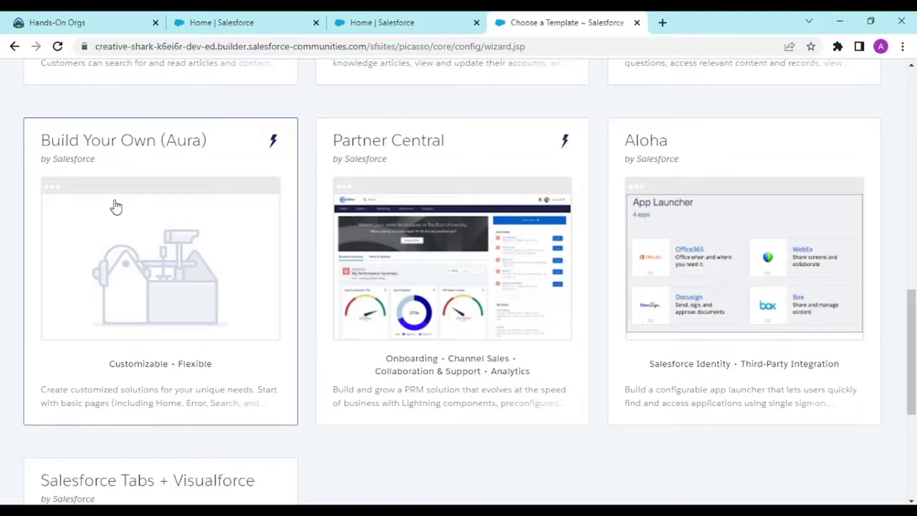
scroll(658, 173, down, 1)
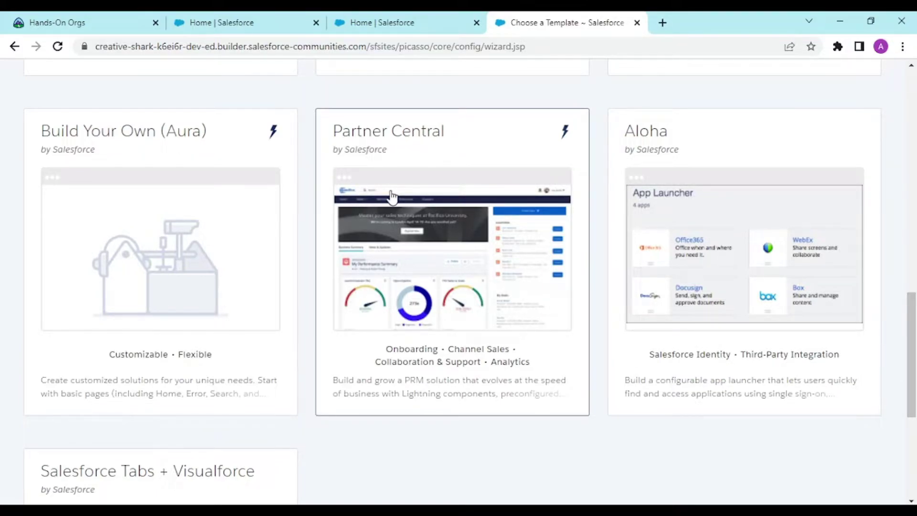
scroll(392, 196, down, 1)
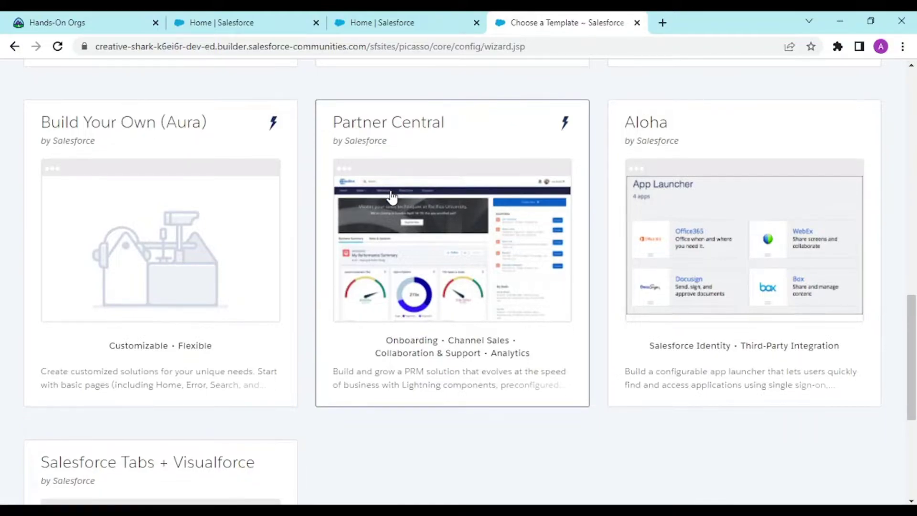
scroll(392, 196, down, 2)
scroll(494, 191, down, 5)
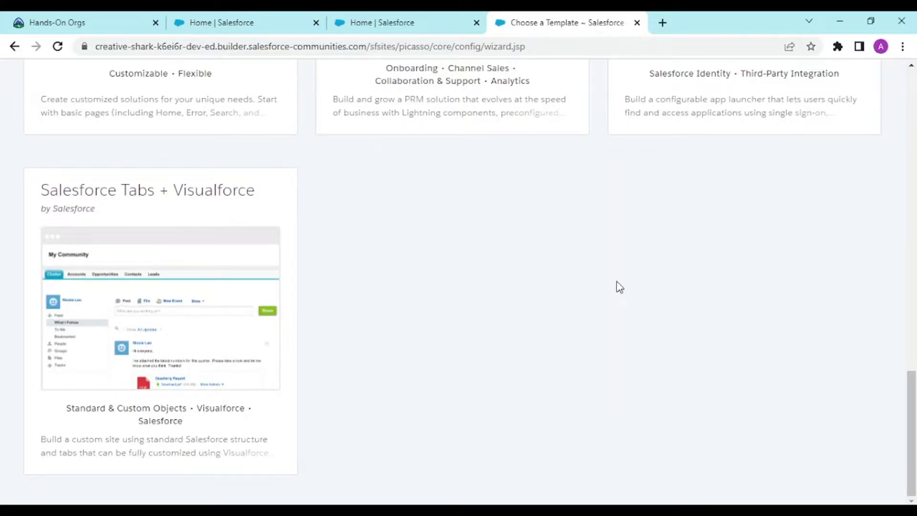
Choose the Customer Service template and get started building from it
click(915, 224)
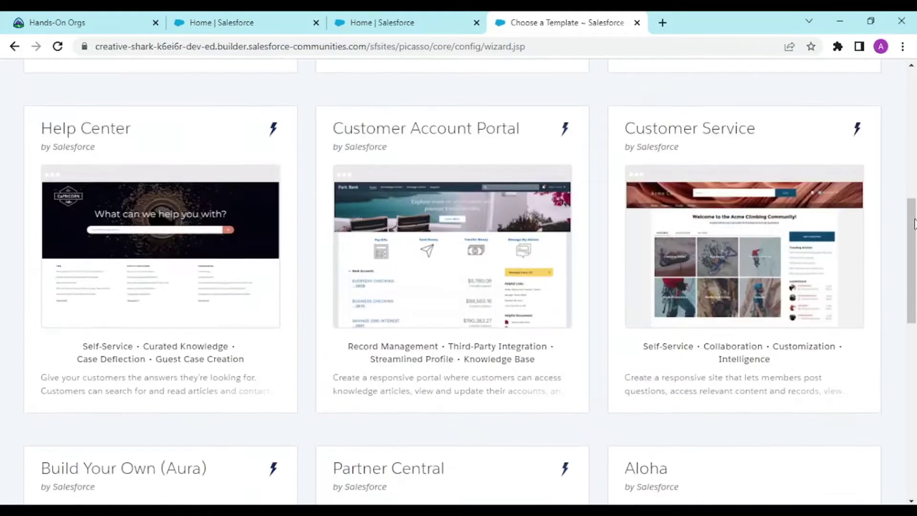
scroll(914, 225, up, 1)
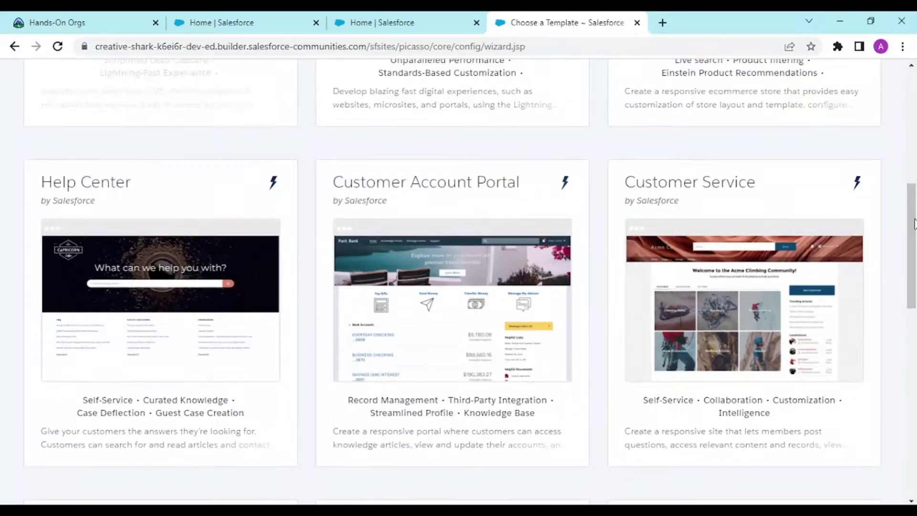
click(788, 240)
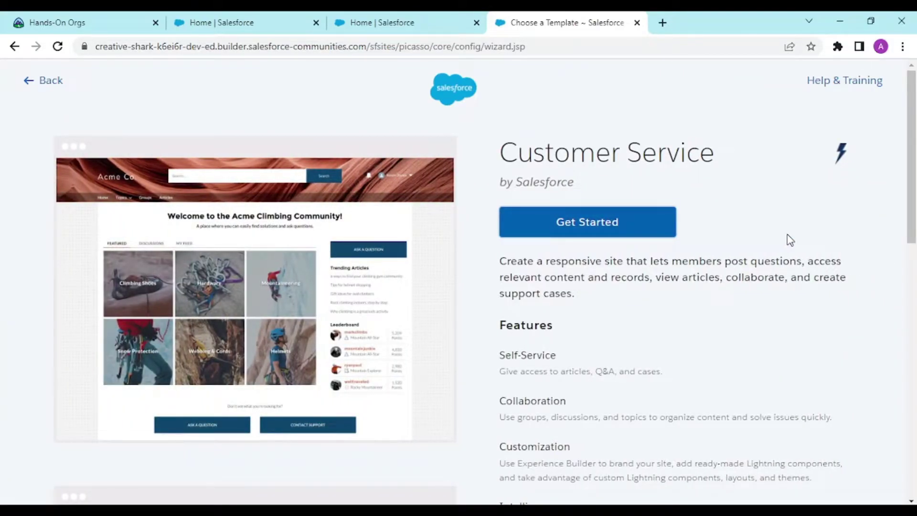
click(565, 230)
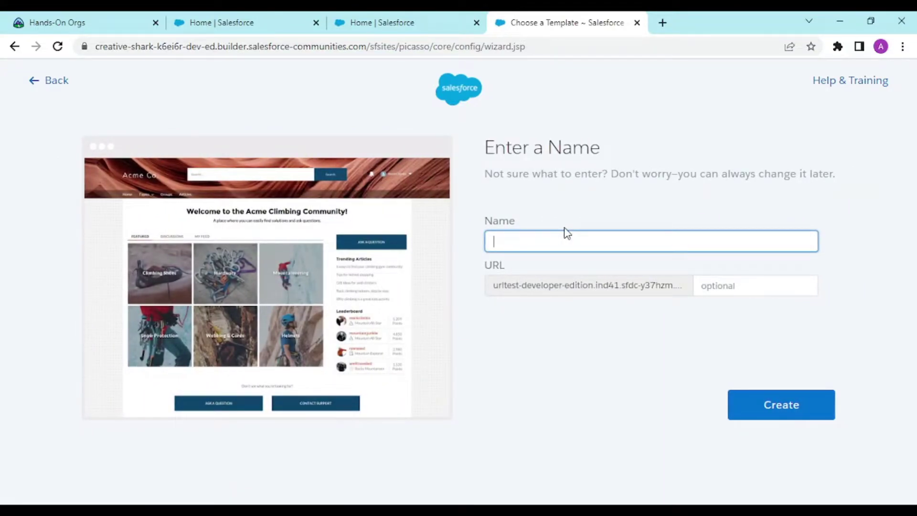
click(781, 419)
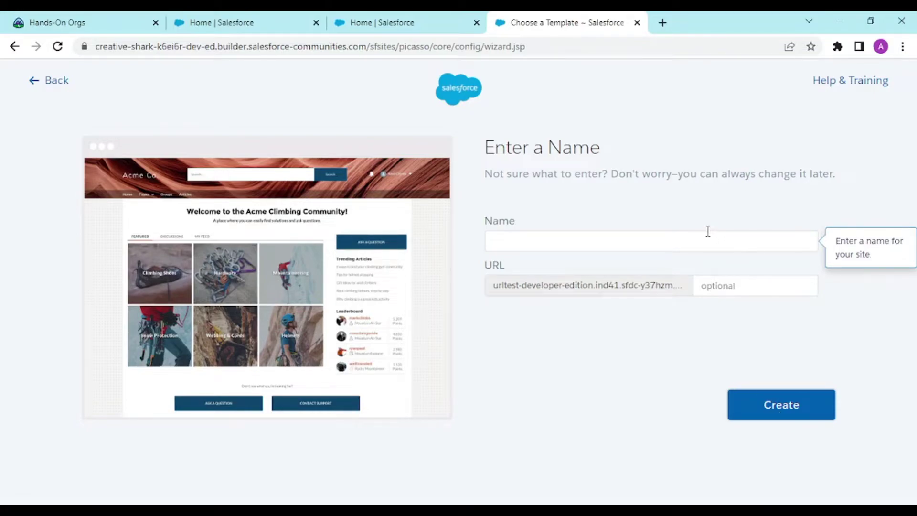
Name the site 'home', leave the URL suffix blank, and create it
click(685, 241)
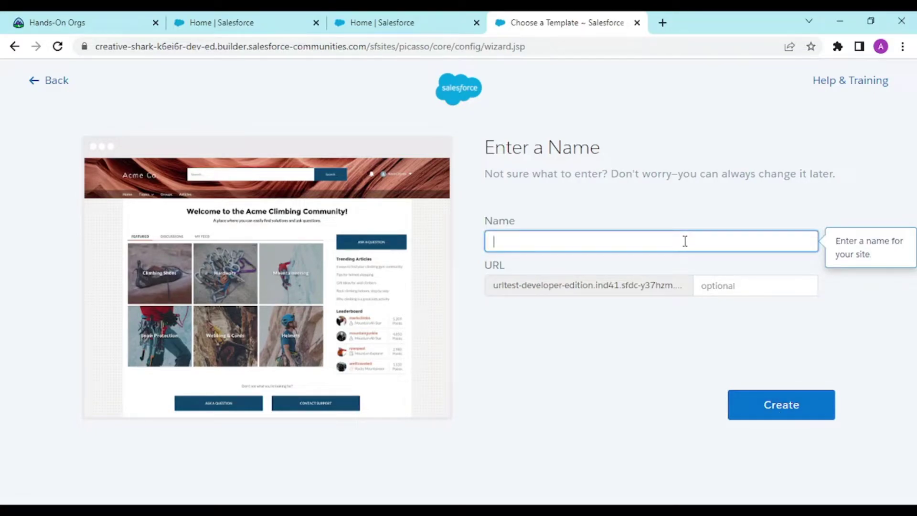
text(home)
key(Tab)
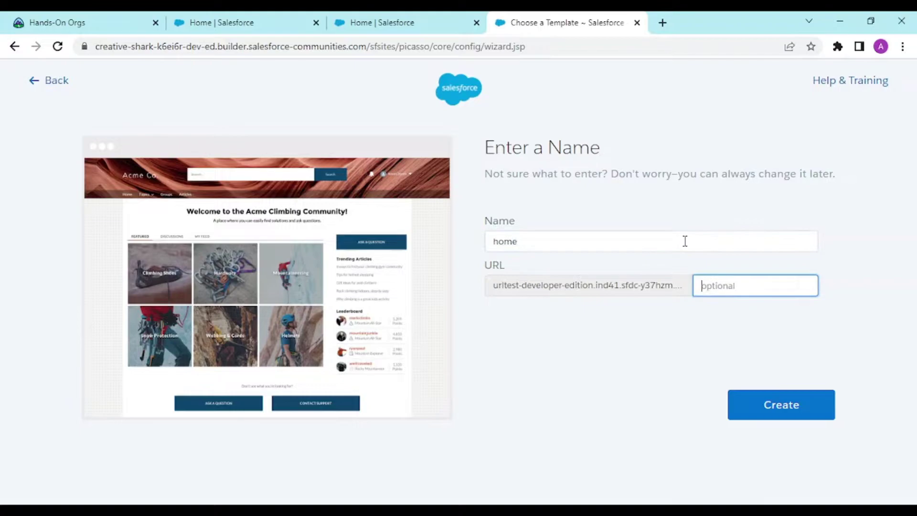
text(hoe)
key(BackSpace)
key(BackSpace)
key(BackSpace)
click(786, 403)
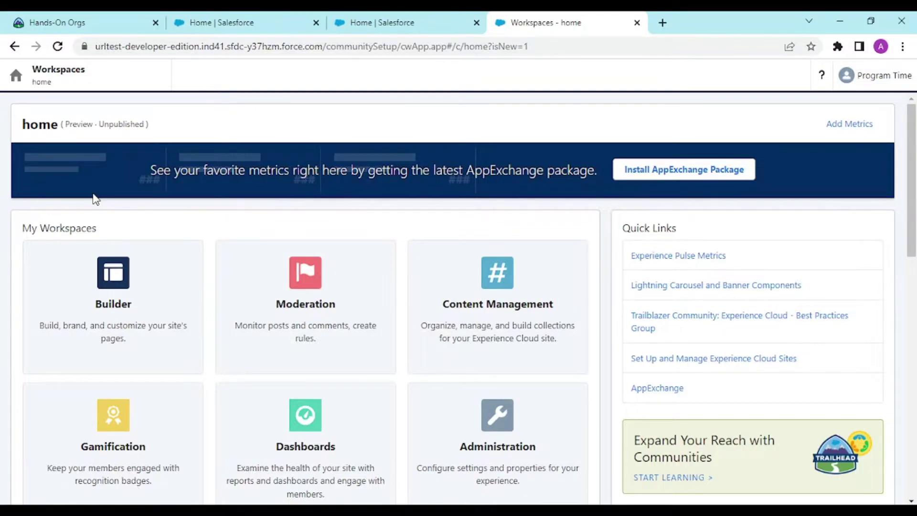
Open the home site's Builder workspace and switch to its Experience Builder tab
scroll(94, 198, down, 1)
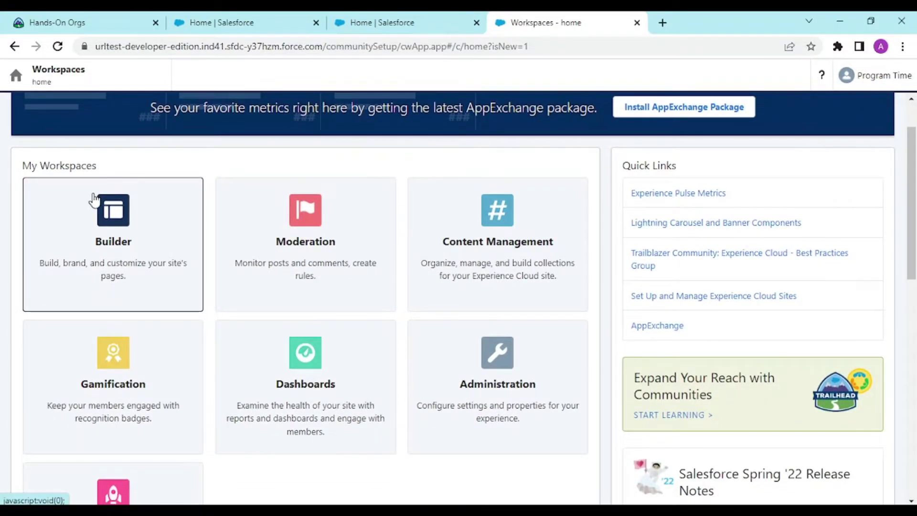
click(73, 283)
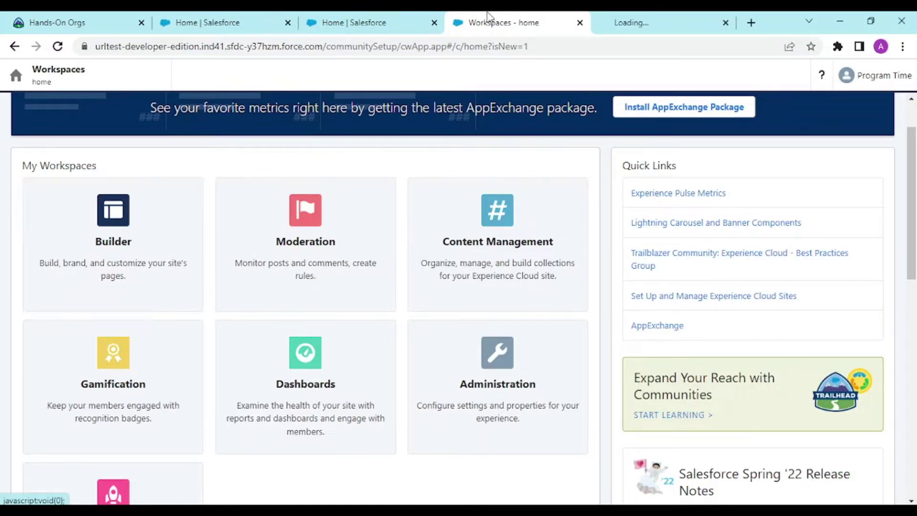
click(653, 19)
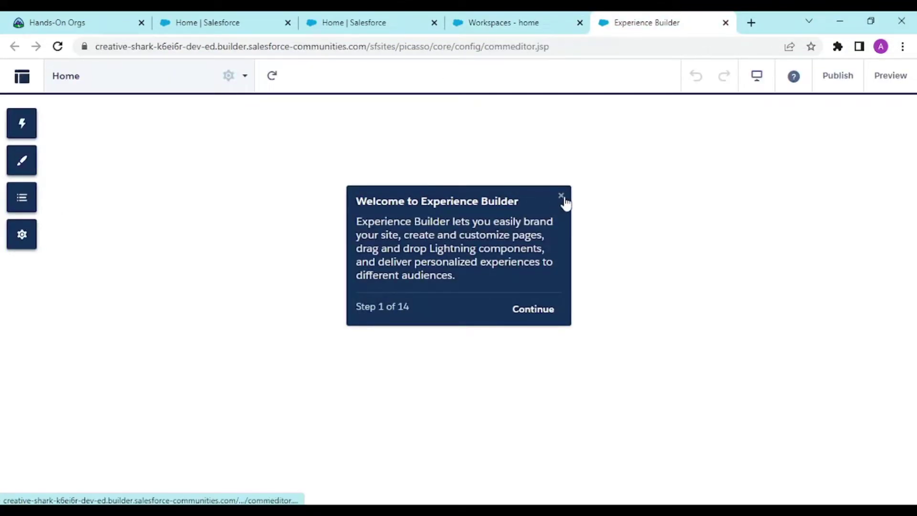
Dismiss the welcome tour, preview the Home page, and return to editing it
click(561, 197)
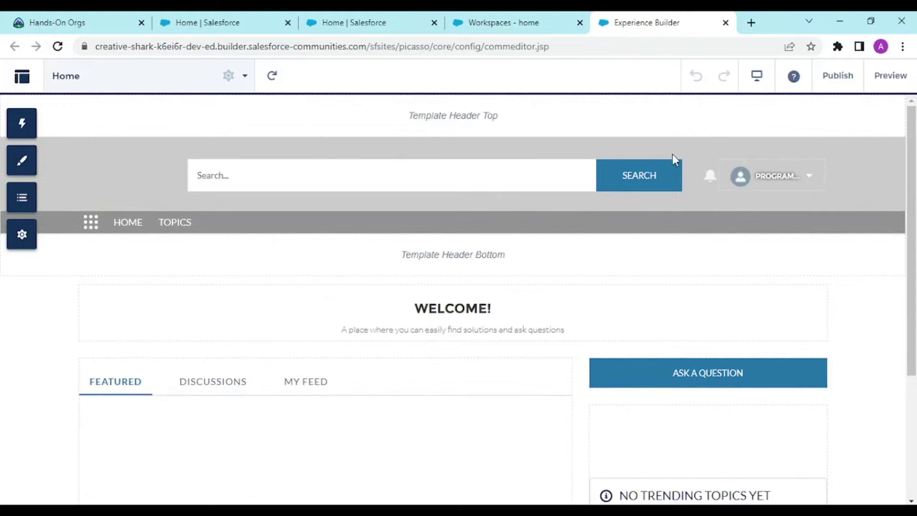
click(891, 76)
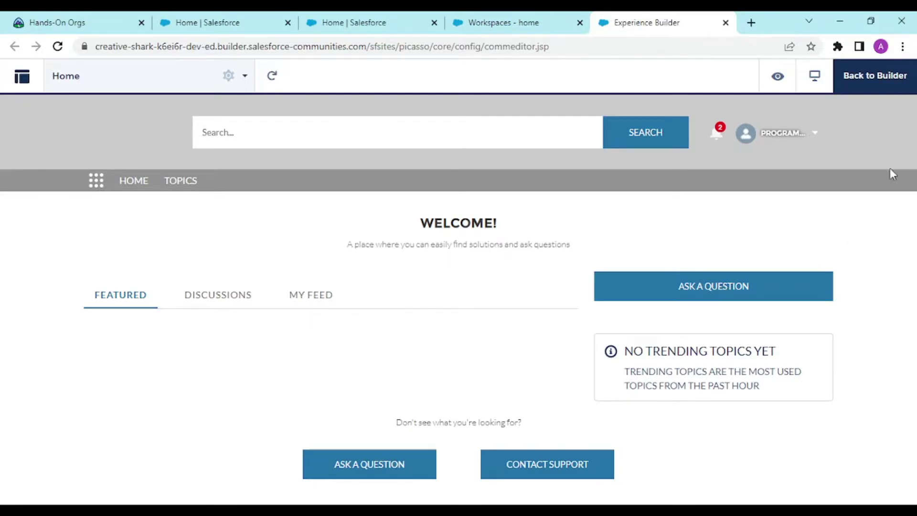
click(875, 77)
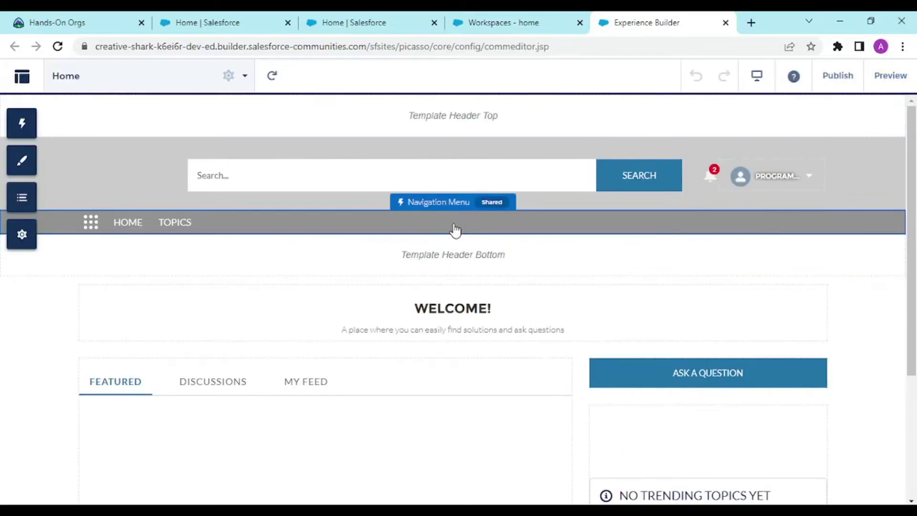
scroll(455, 229, down, 3)
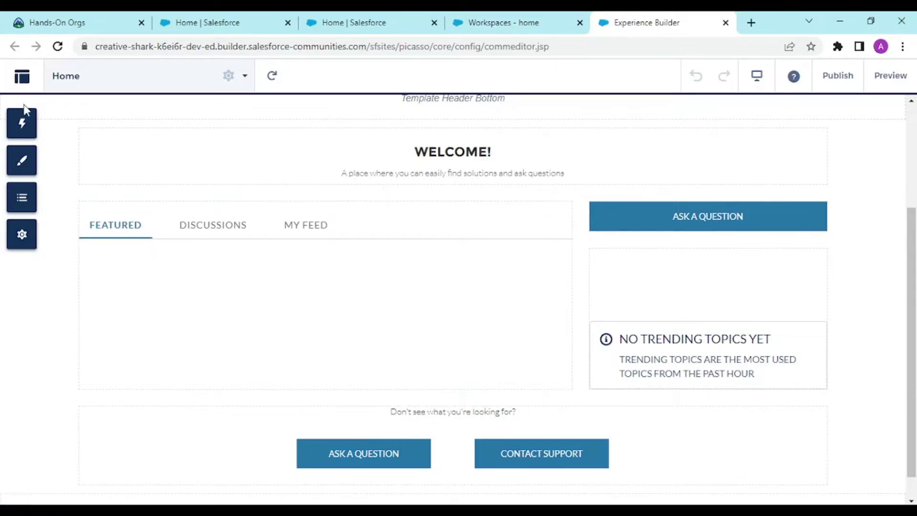
Add a Calendar to Home's Featured tab with Show Other Calendars and user-created calendars enabled
click(24, 121)
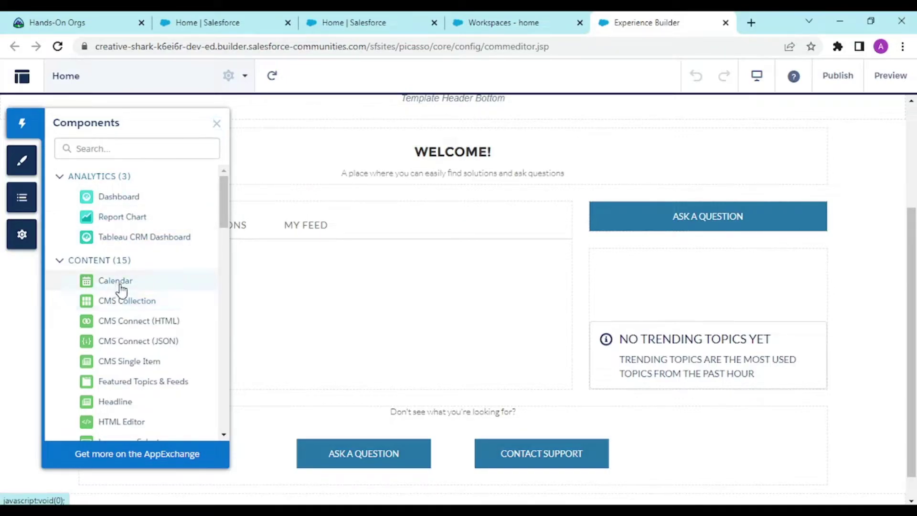
drag(118, 286, 286, 272)
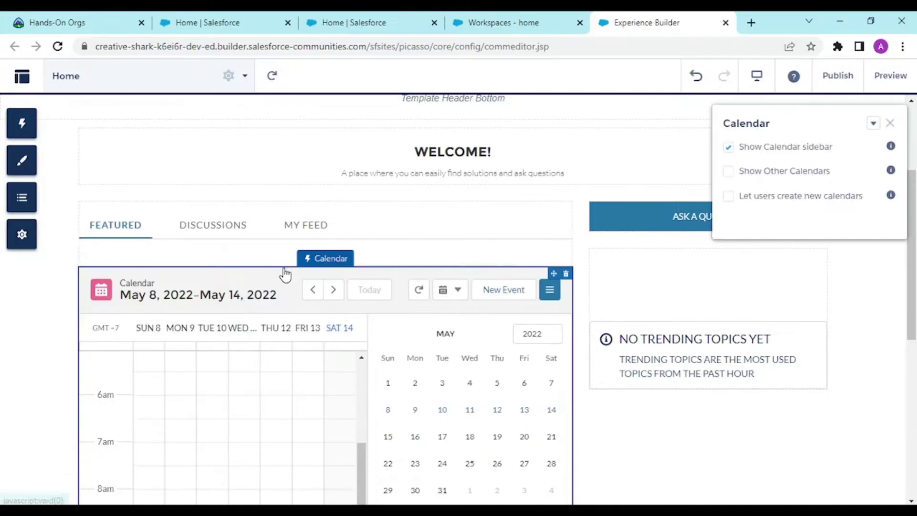
scroll(489, 204, down, 3)
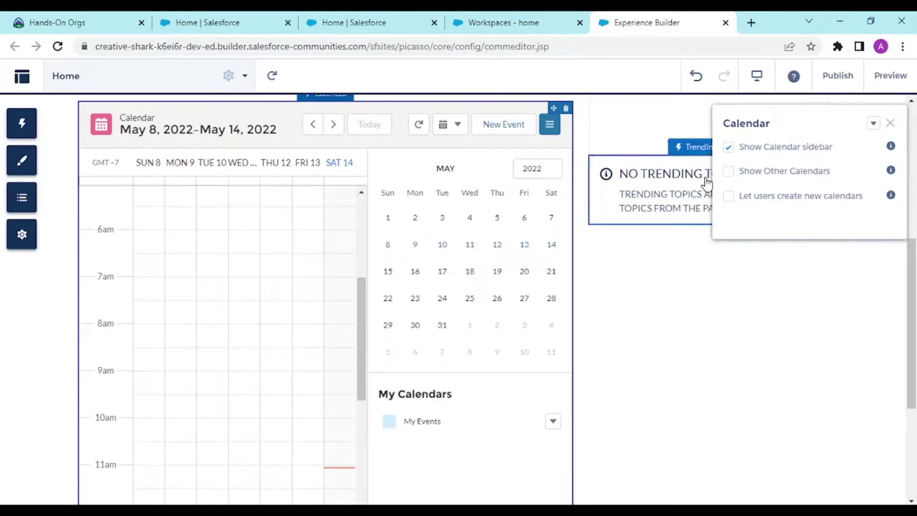
click(733, 176)
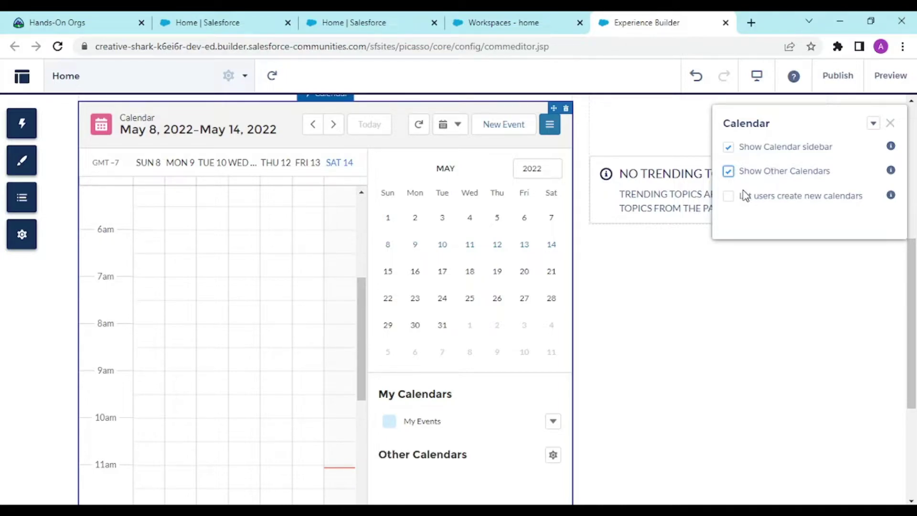
click(729, 197)
click(893, 123)
scroll(256, 305, down, 4)
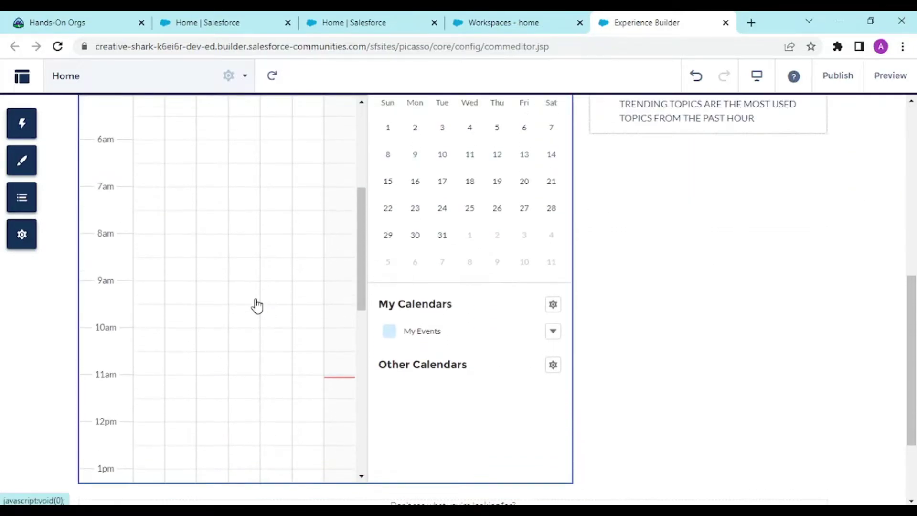
scroll(401, 206, up, 5)
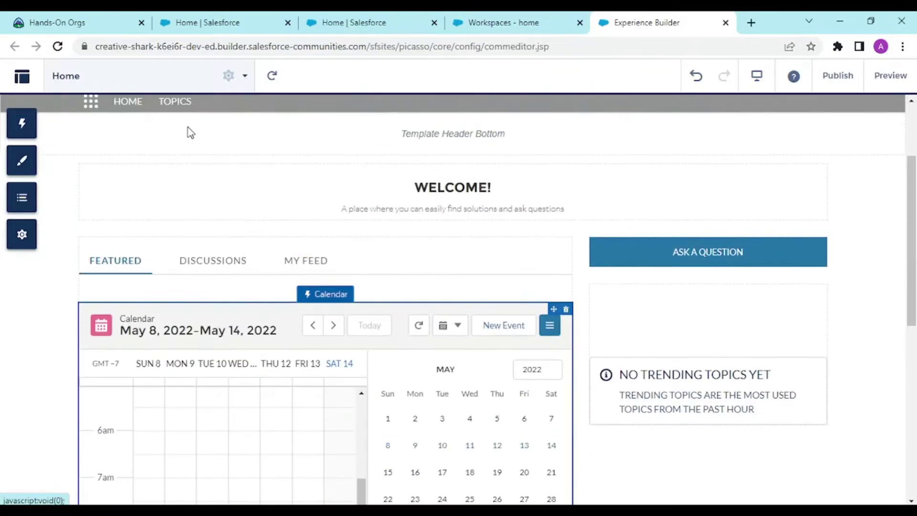
Add an HTML Editor block above the headline with an h2 'Welcome to Programming Made easy' heading
click(24, 123)
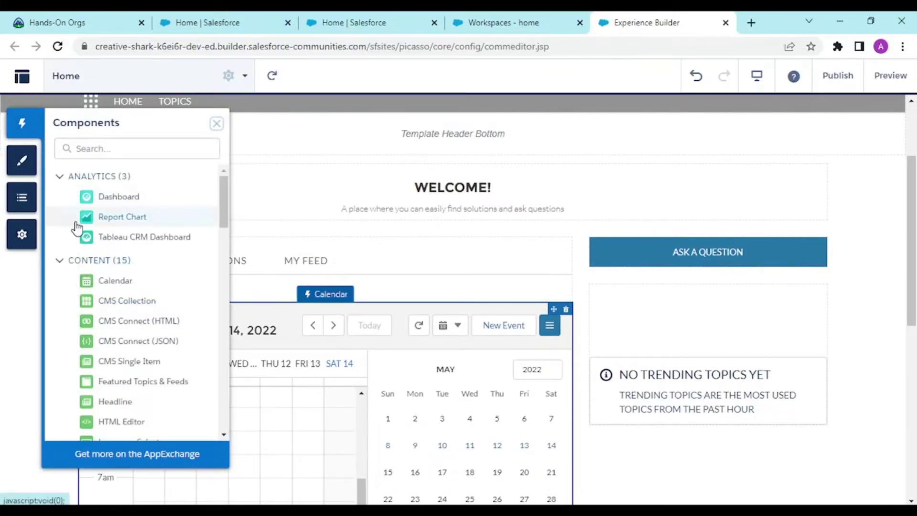
scroll(78, 228, down, 2)
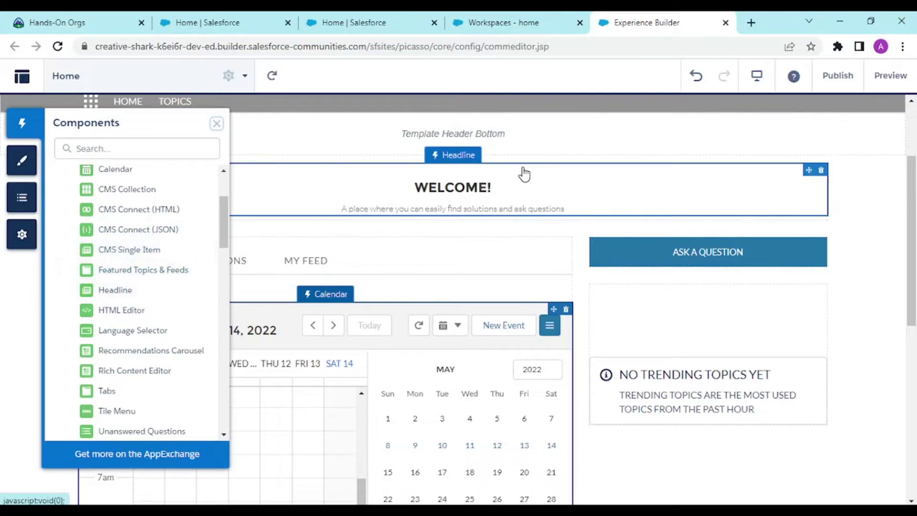
drag(105, 311, 420, 173)
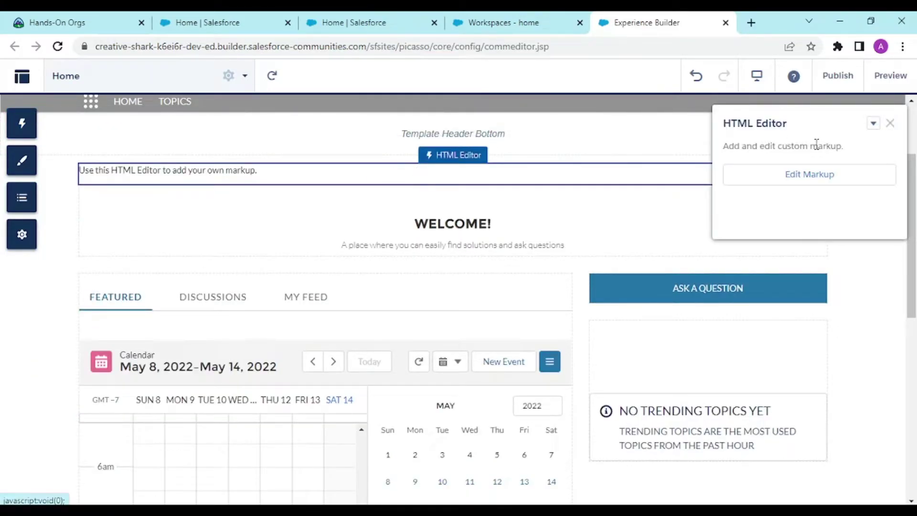
click(789, 183)
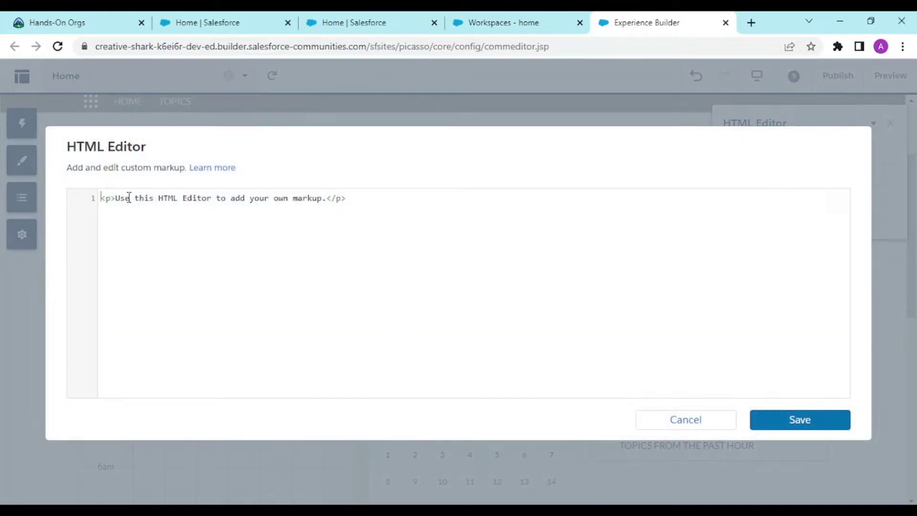
drag(120, 199, 328, 200)
text(<h2>Welcome to Programming Made easy </h2>)
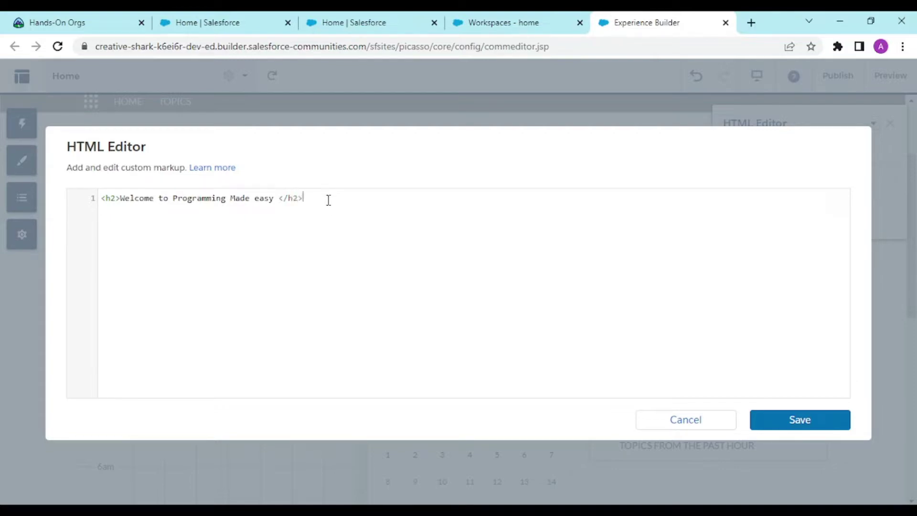
click(798, 429)
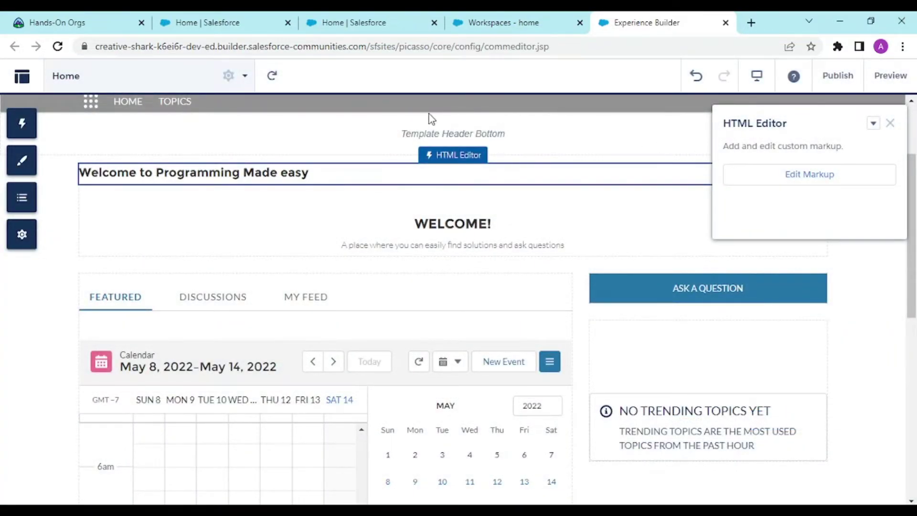
Delete the WELCOME! Headline component from the Home page
click(367, 129)
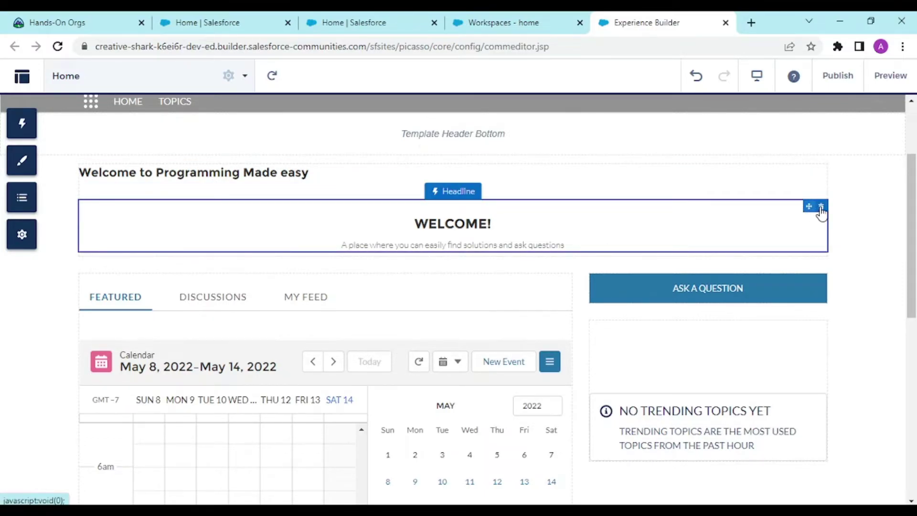
click(821, 208)
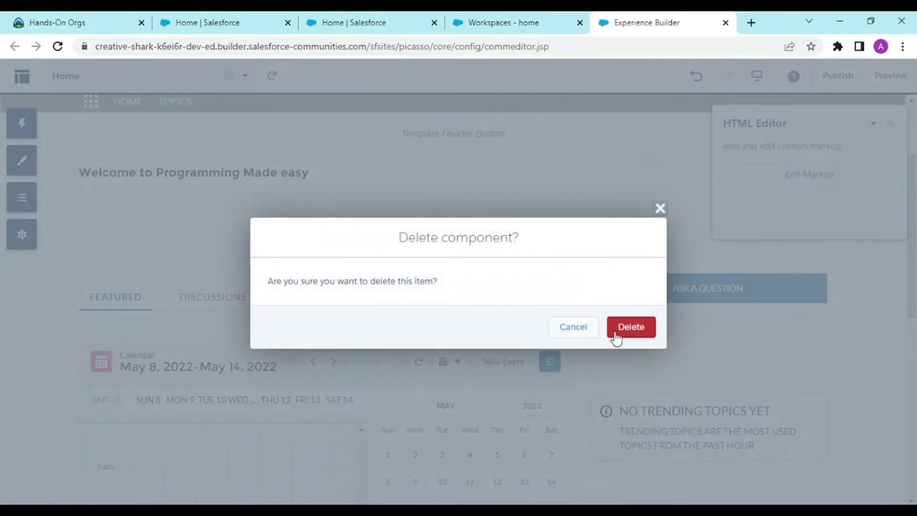
click(640, 327)
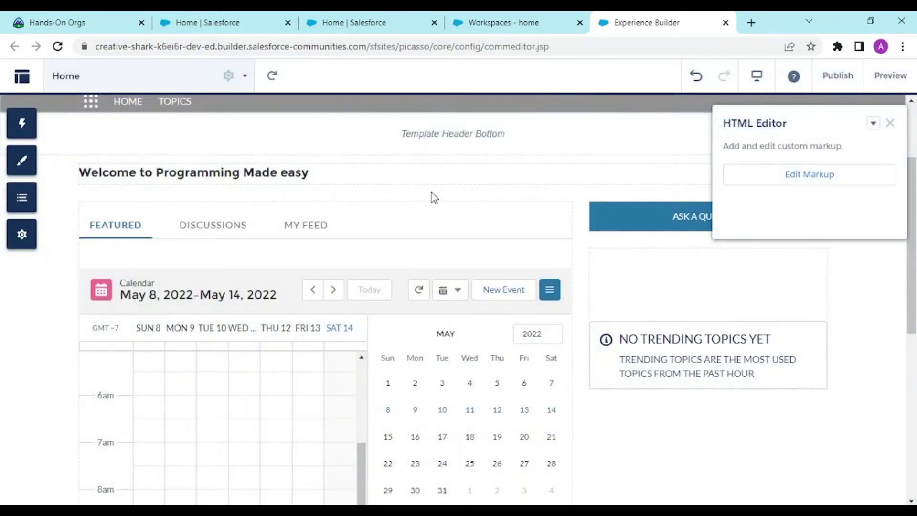
Preview the Home page as visitors see it on desktop, then return to the builder
click(891, 125)
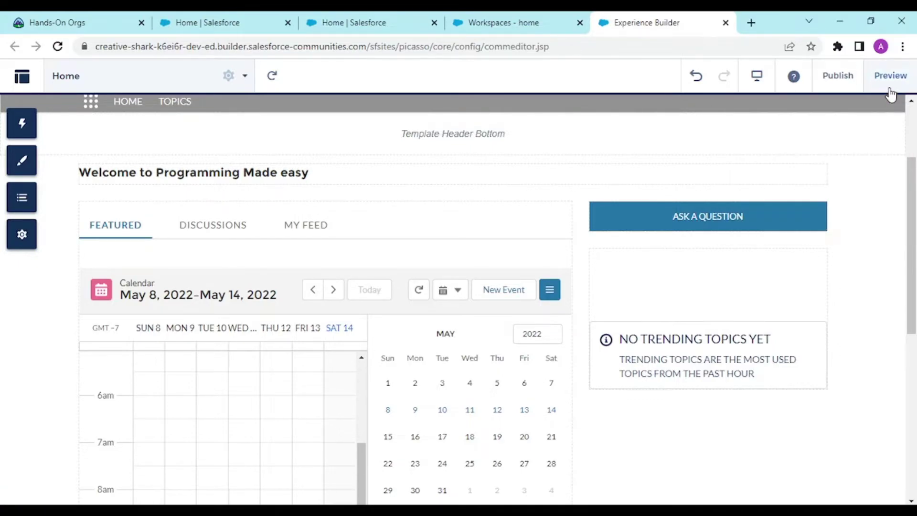
click(890, 90)
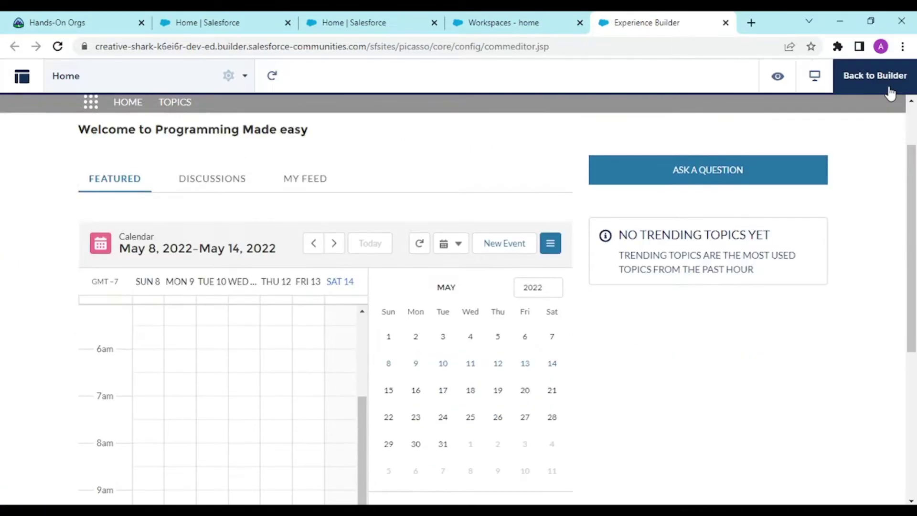
scroll(266, 311, up, 5)
scroll(266, 311, down, 2)
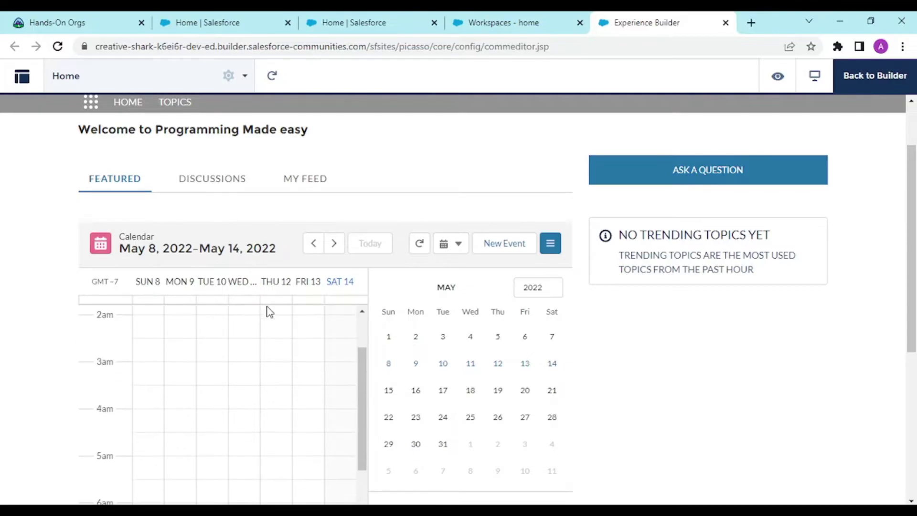
click(878, 74)
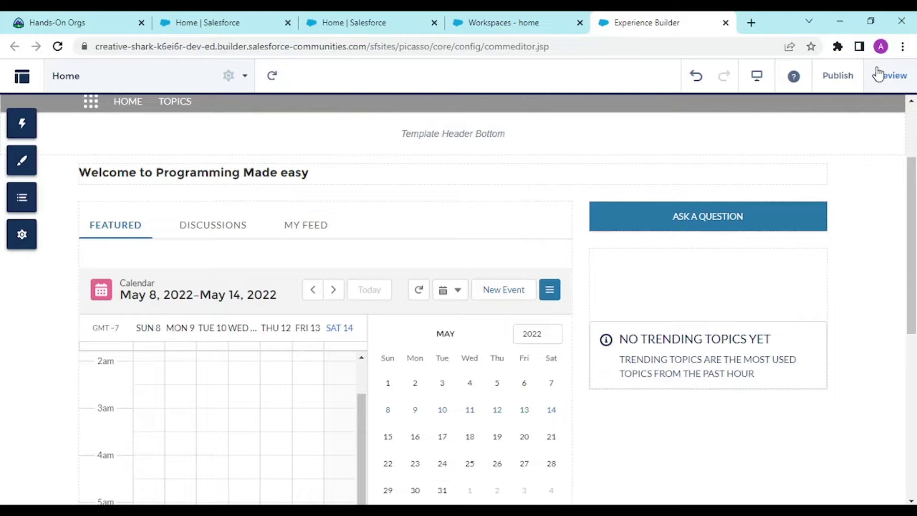
Switch the builder canvas to the Mobile view mode and review the mobile layout
click(748, 85)
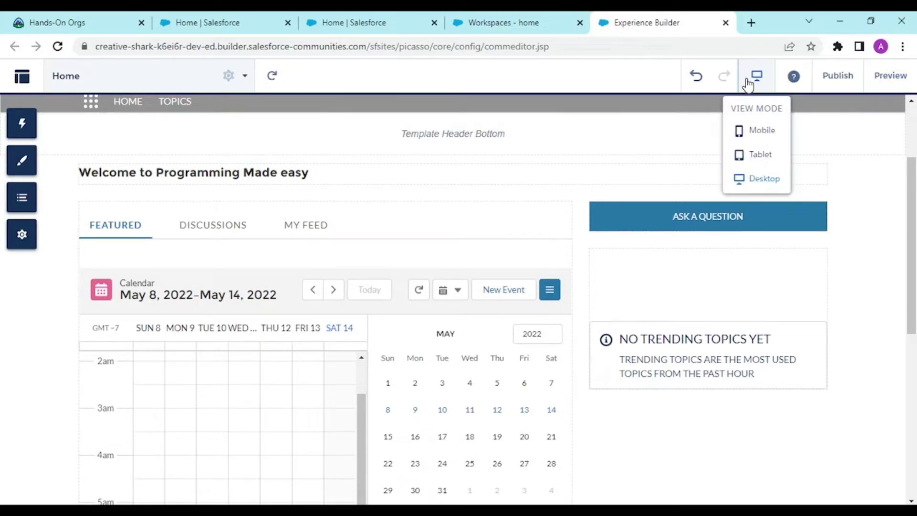
click(755, 135)
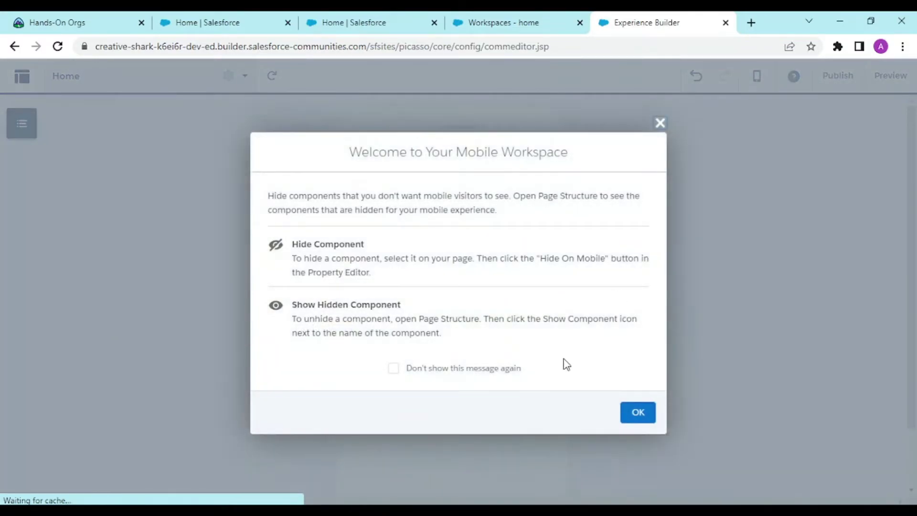
click(640, 411)
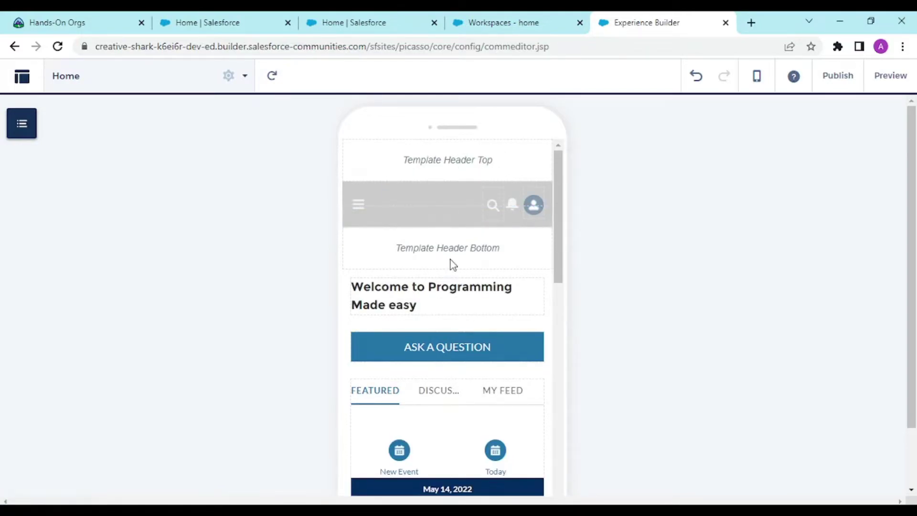
scroll(451, 260, down, 1)
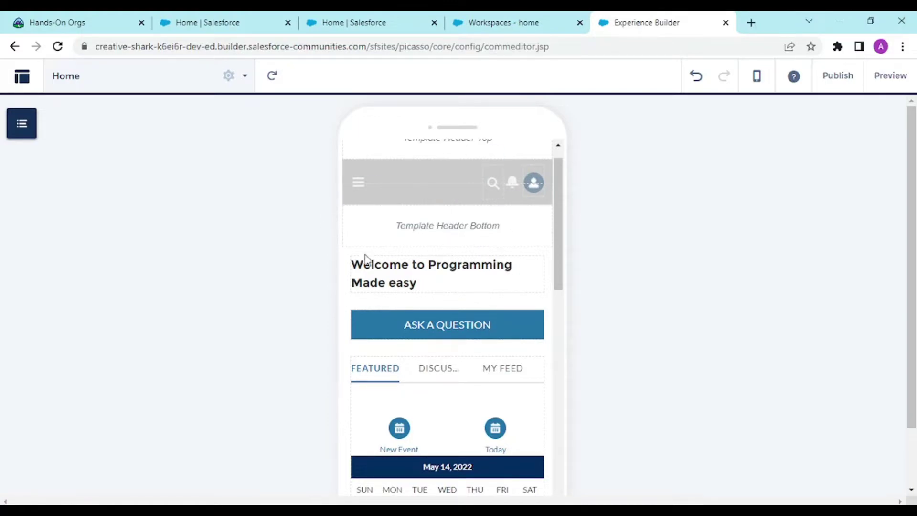
scroll(417, 257, down, 5)
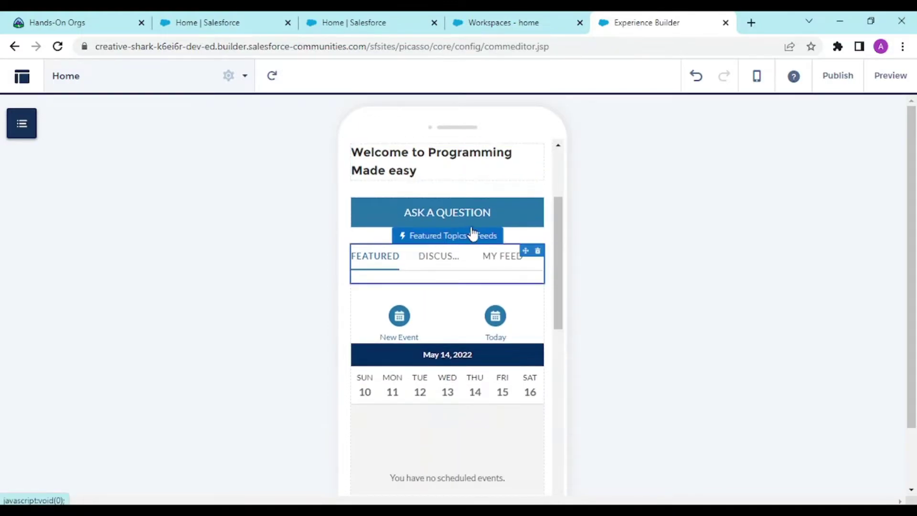
Preview the mobile Home page, trying the Discussions feed and calendar day 14, then return
click(894, 86)
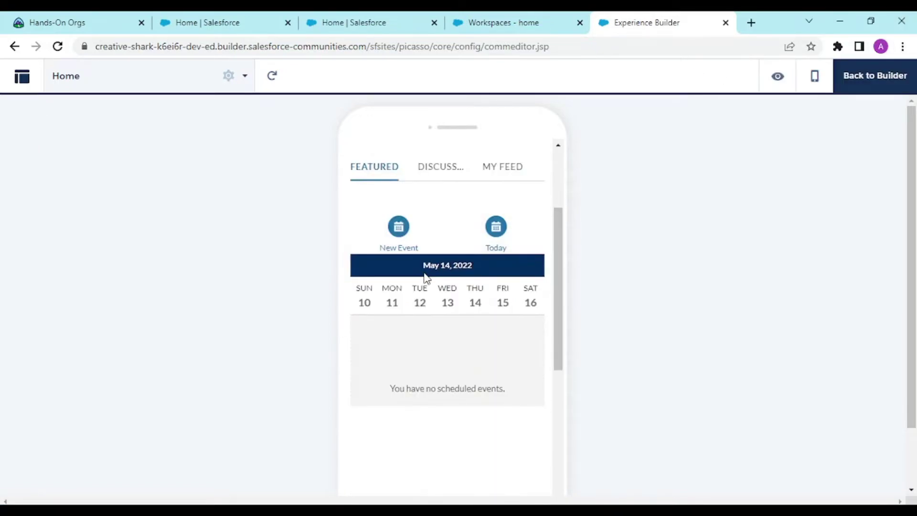
scroll(427, 278, down, 2)
scroll(426, 279, down, 3)
scroll(425, 280, up, 10)
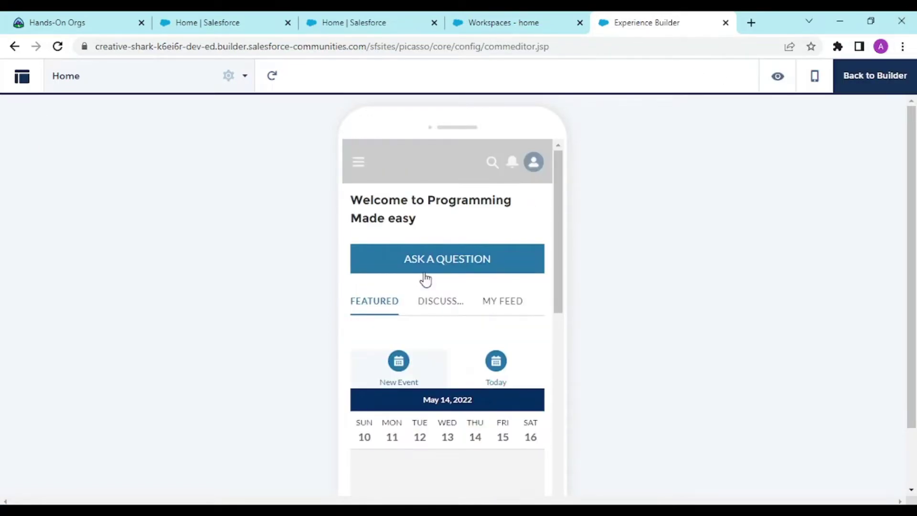
click(450, 310)
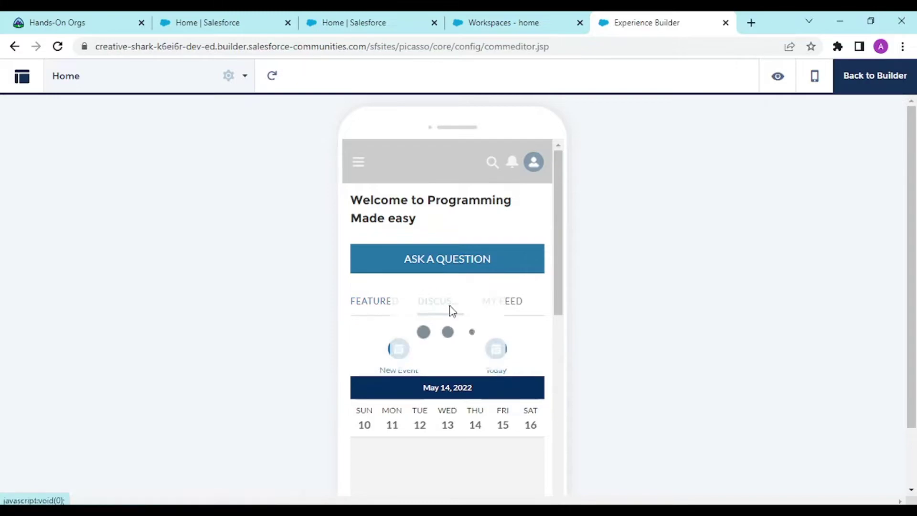
scroll(405, 307, down, 5)
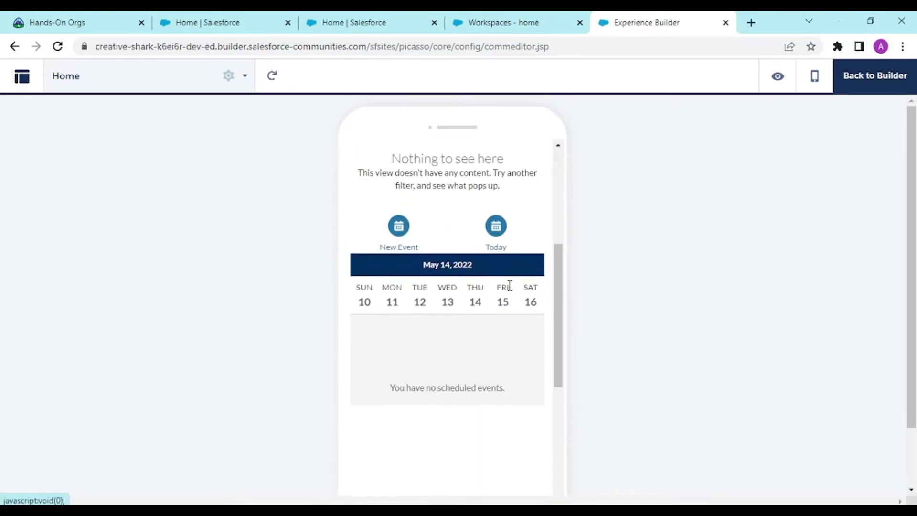
click(475, 305)
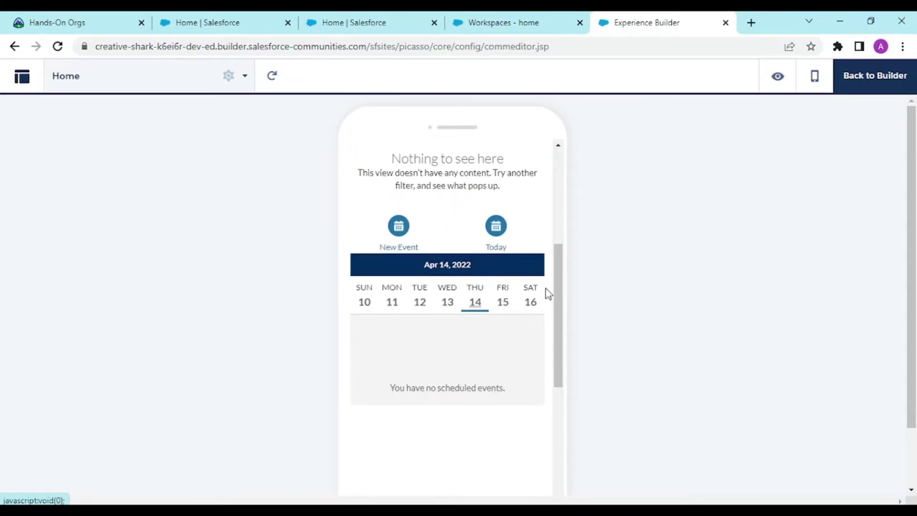
scroll(536, 288, up, 5)
click(864, 74)
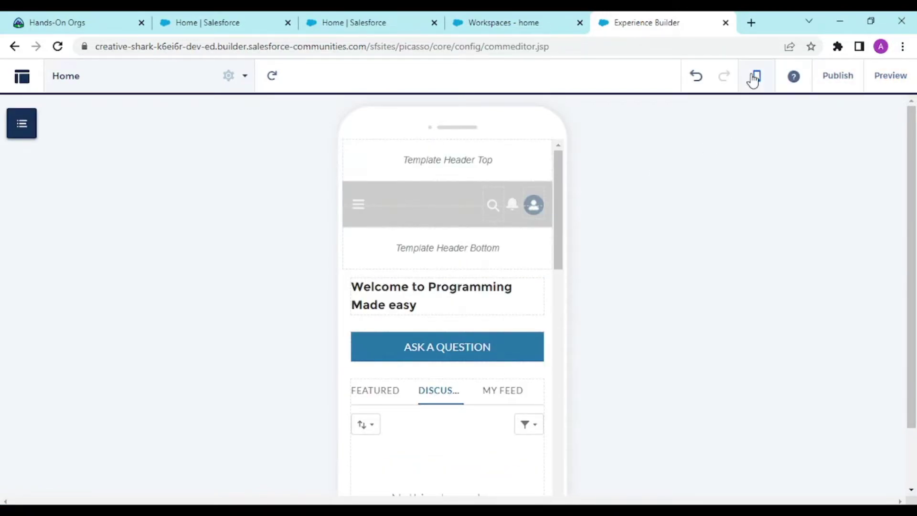
Switch the canvas back to Desktop view and browse the Components list down to Records and Sales
click(755, 77)
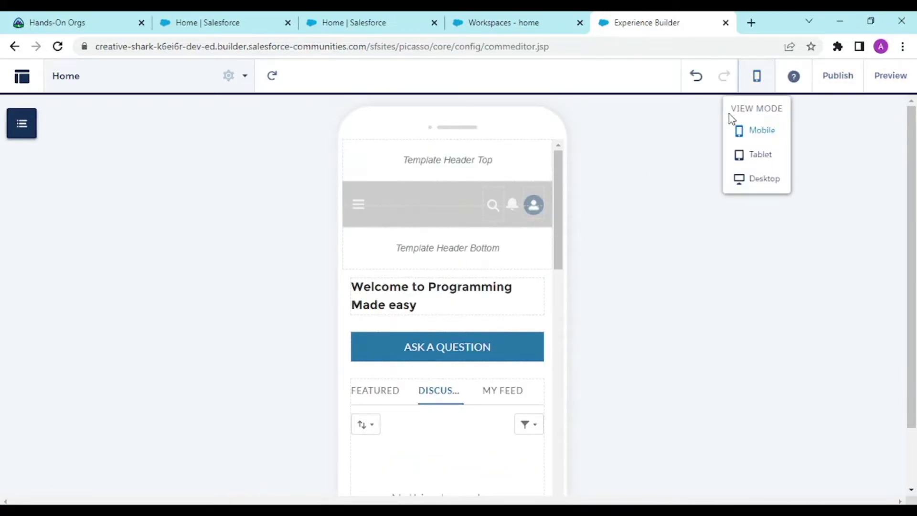
click(755, 179)
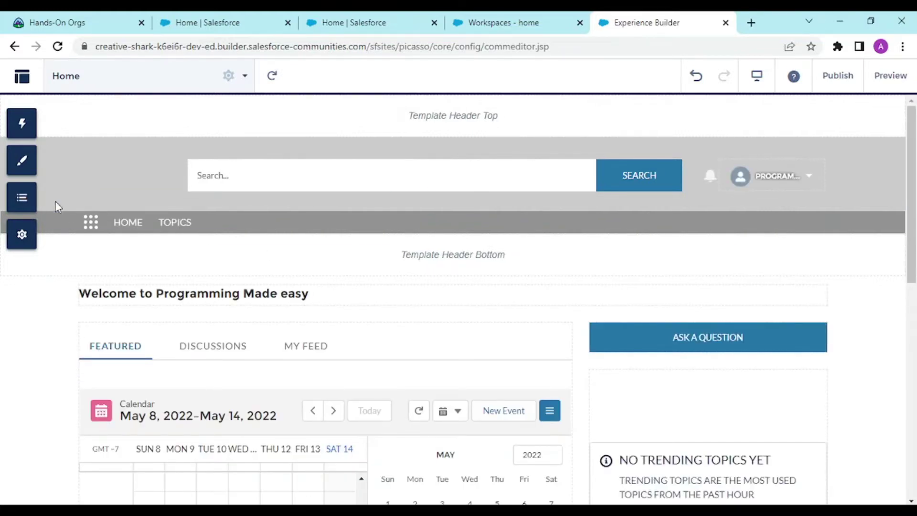
click(21, 122)
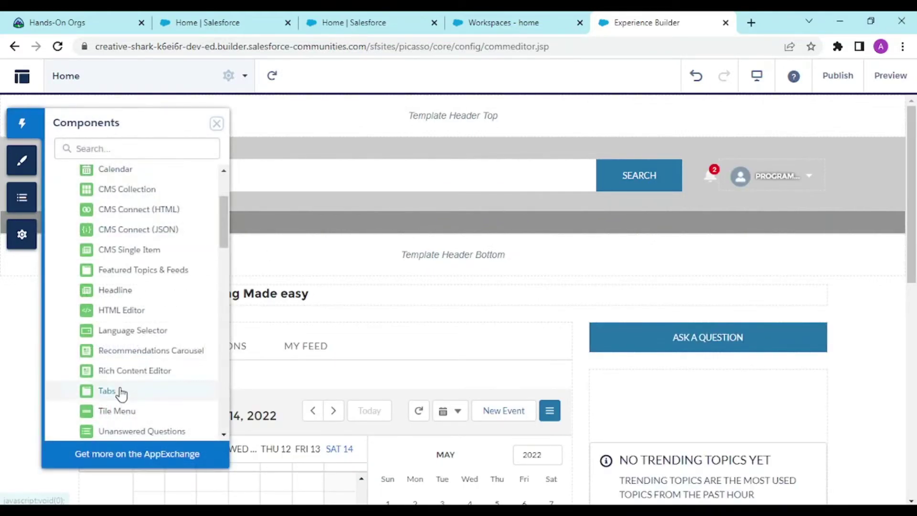
scroll(120, 389, down, 3)
scroll(120, 395, down, 6)
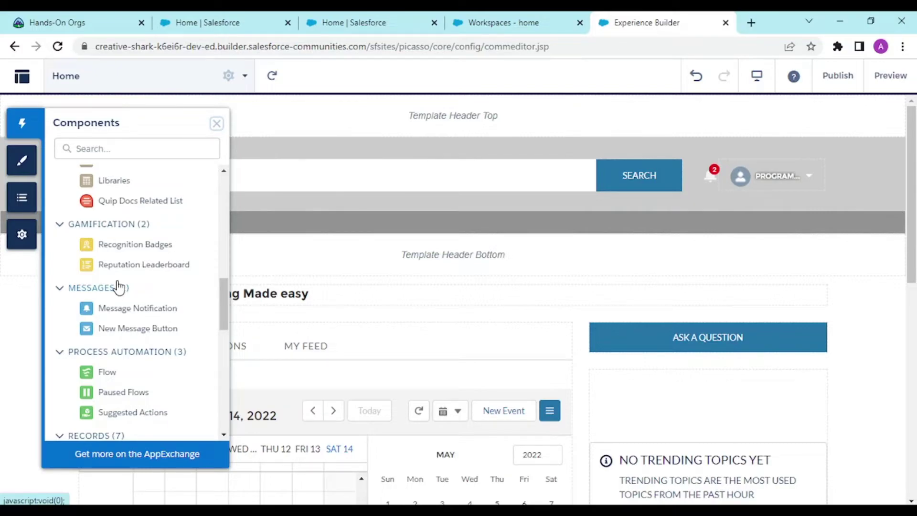
scroll(118, 287, down, 1)
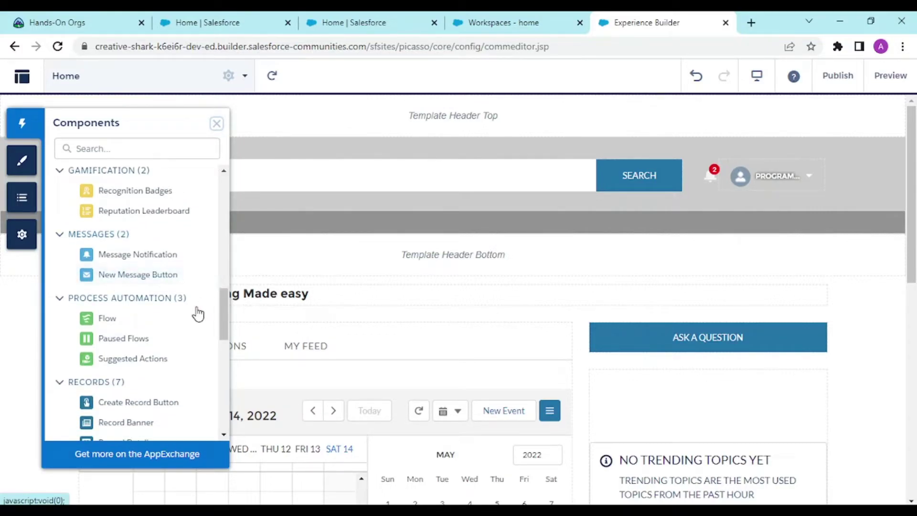
scroll(198, 314, down, 3)
scroll(197, 314, down, 1)
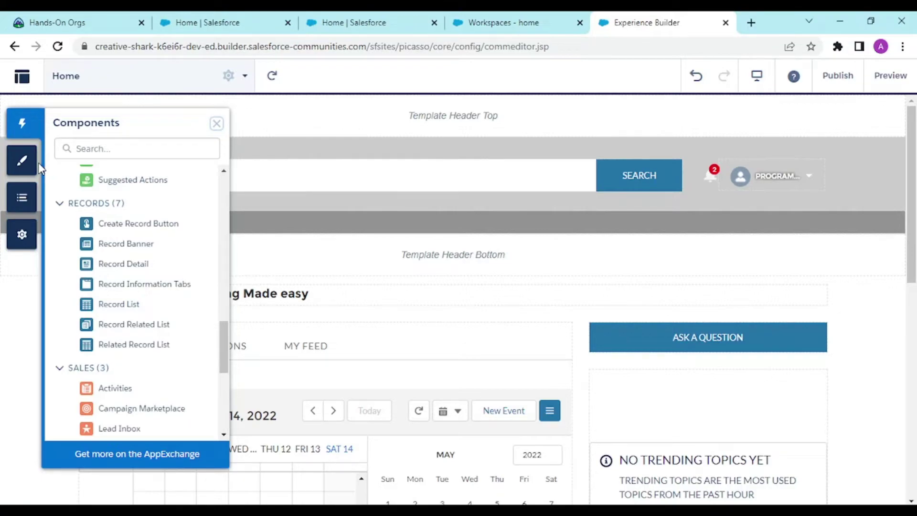
Open the site's Pages list and view, then collapse, the Home page's properties
click(416, 114)
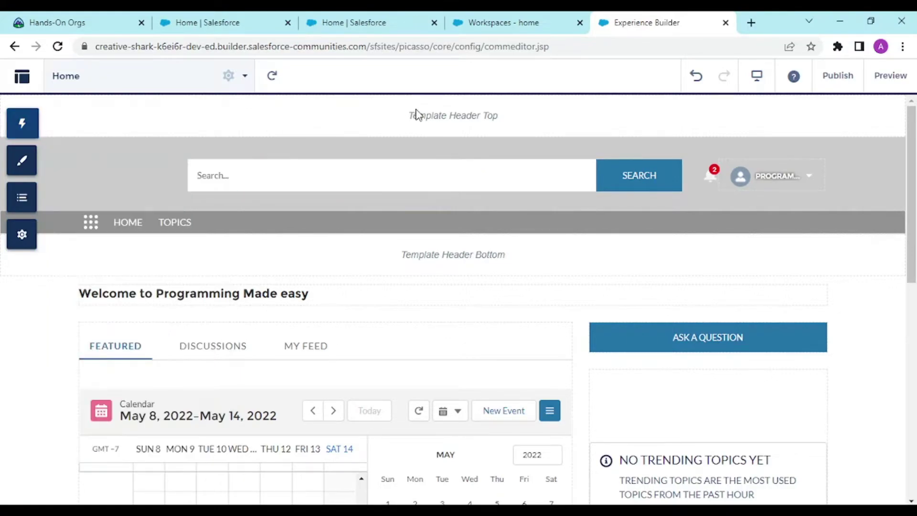
click(239, 80)
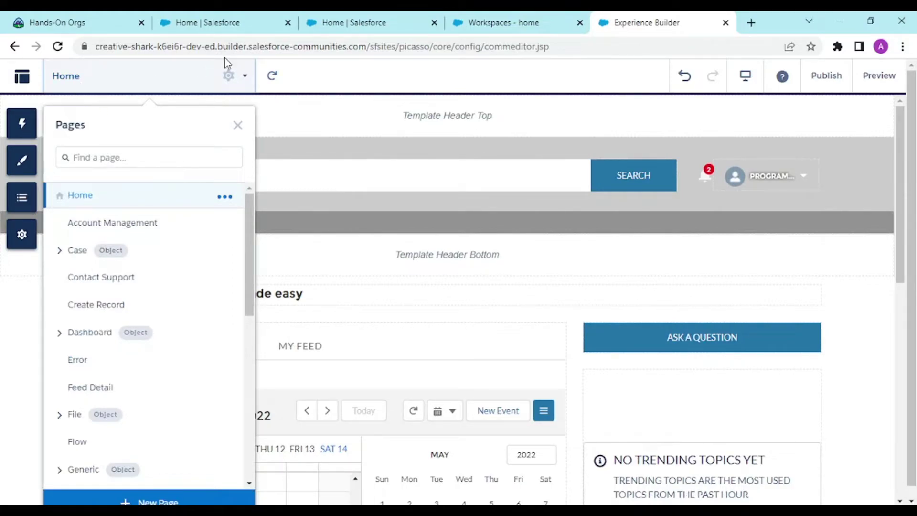
click(228, 76)
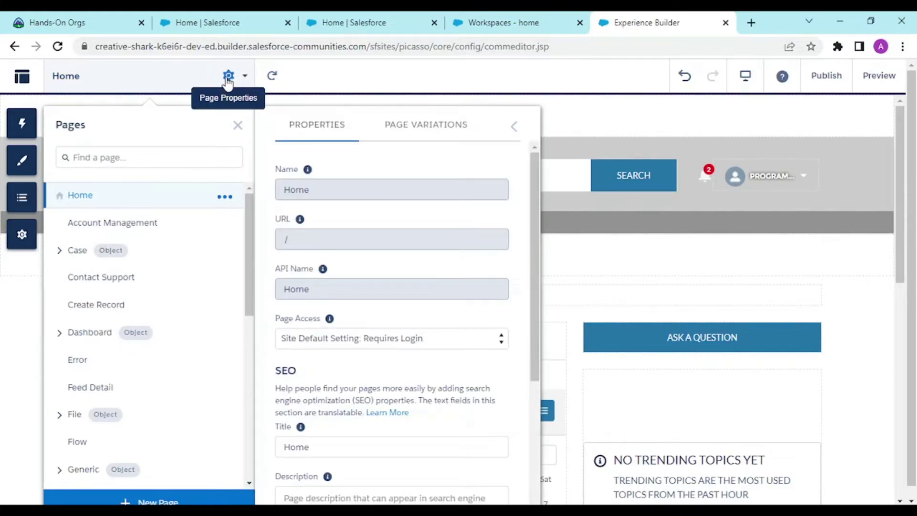
click(514, 127)
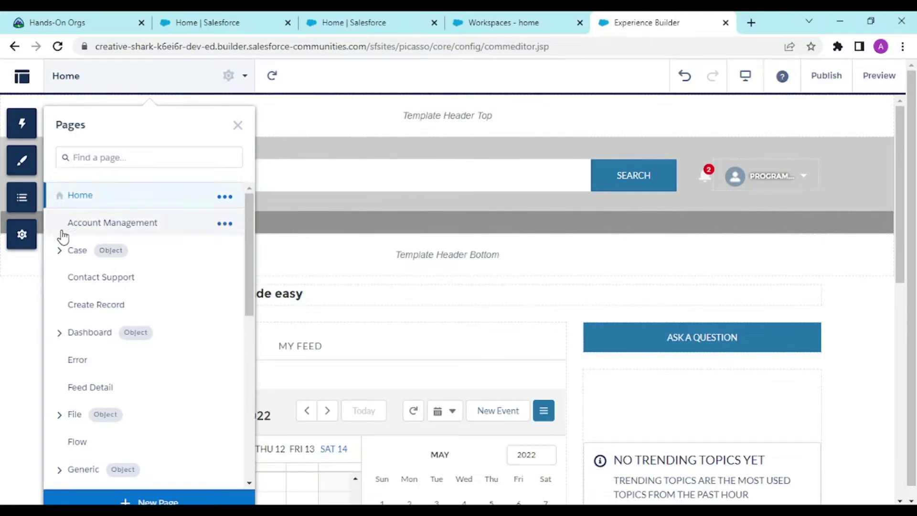
scroll(72, 252, down, 1)
scroll(72, 252, up, 1)
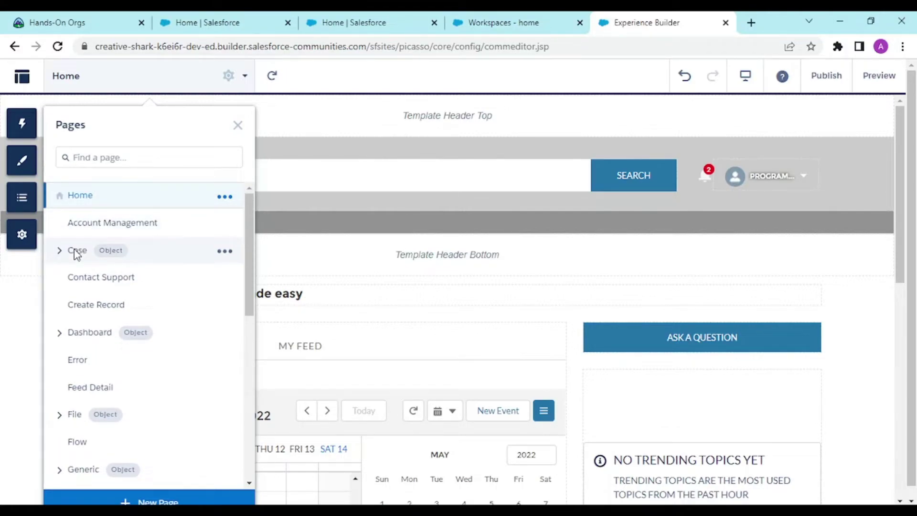
Open the Contact Support page, review its support form, and reopen the Pages list
click(94, 287)
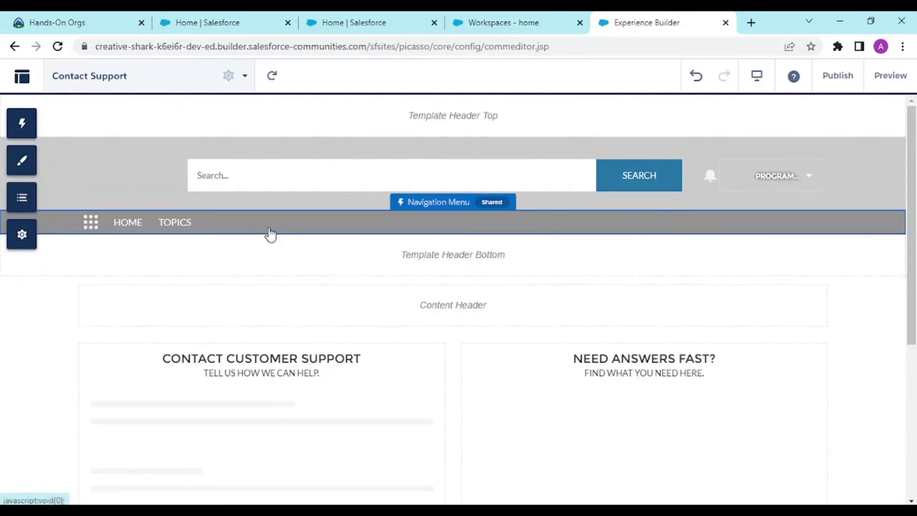
scroll(270, 234, down, 4)
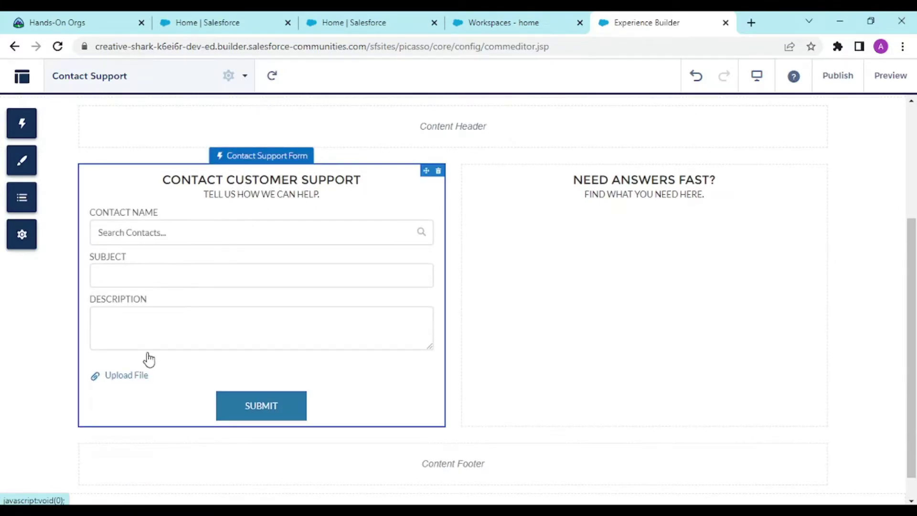
scroll(730, 373, down, 1)
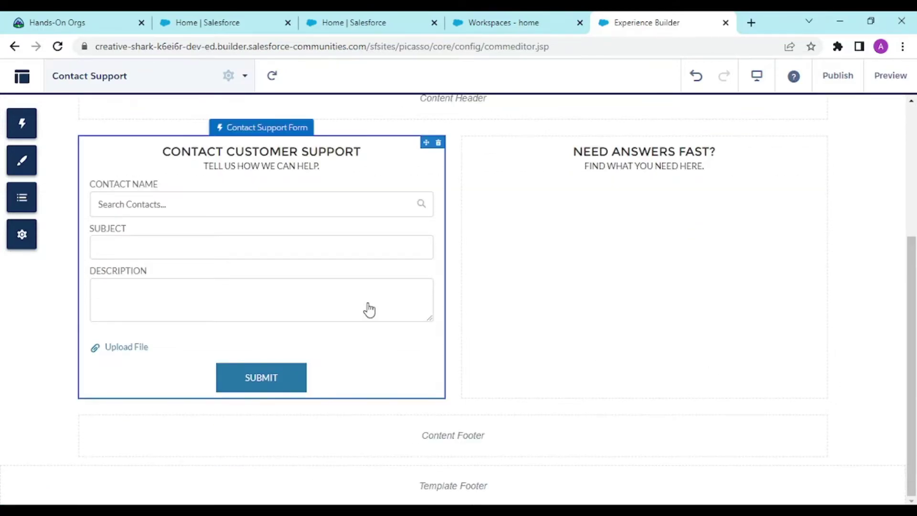
scroll(367, 309, up, 5)
click(199, 81)
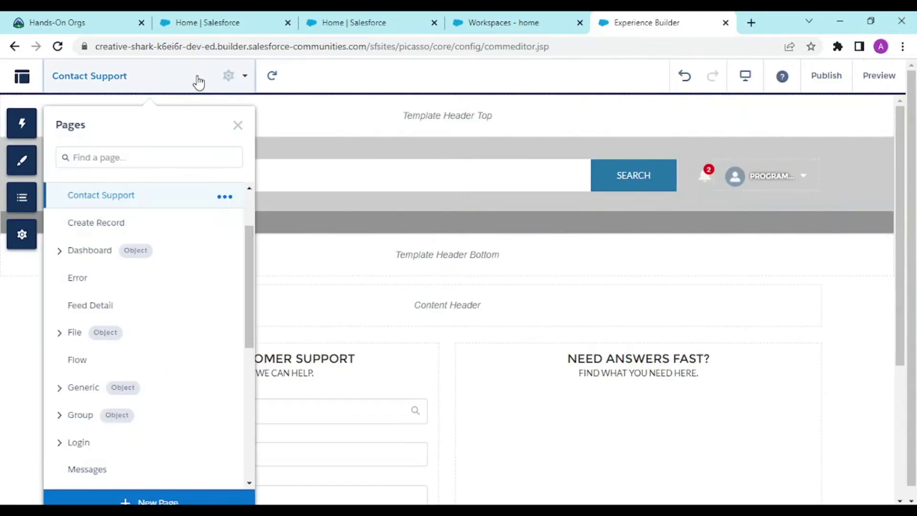
scroll(152, 251, down, 3)
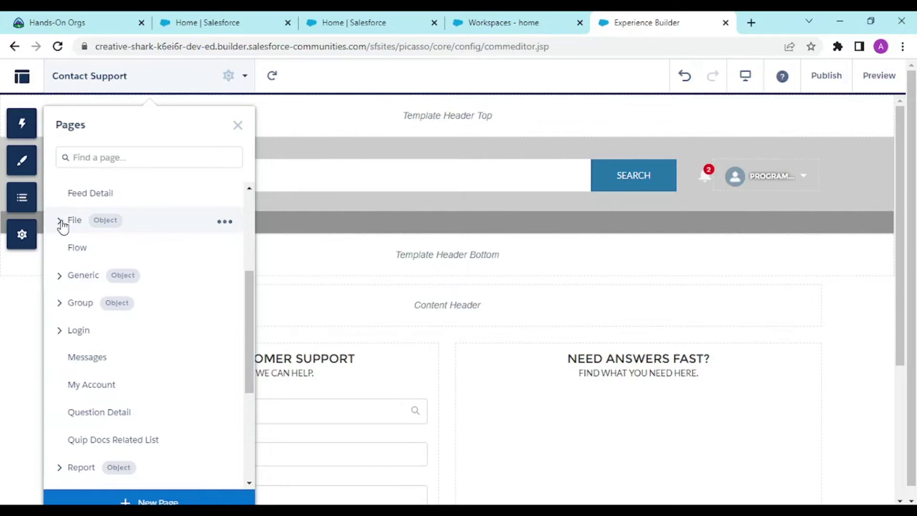
Open the File Detail page under the File group and scroll through the thflogo file details
click(68, 222)
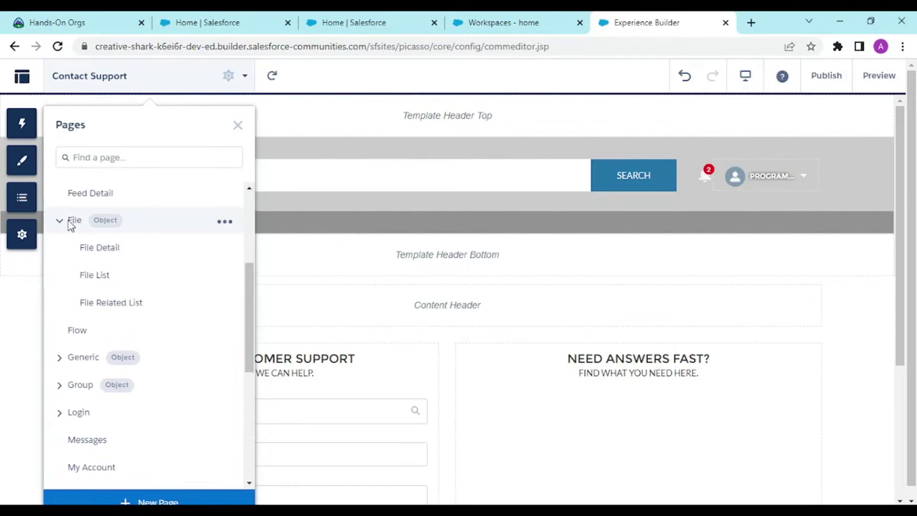
click(93, 248)
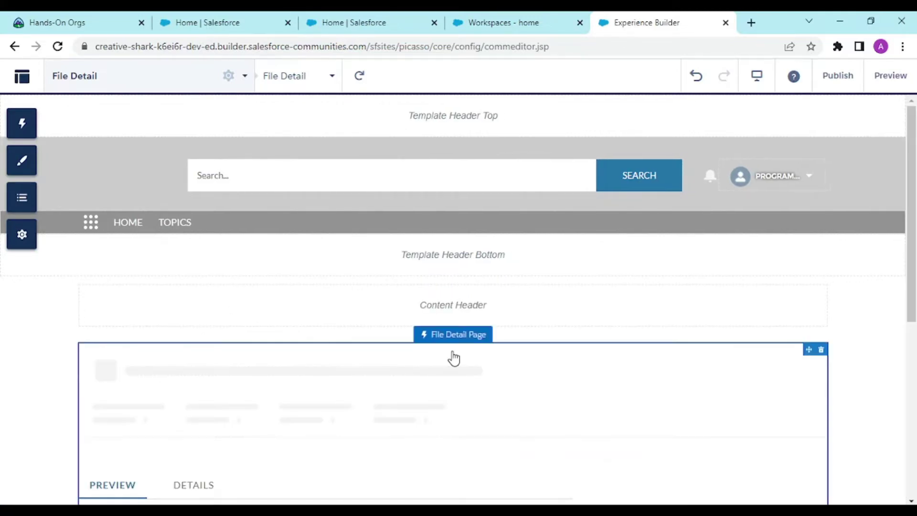
scroll(453, 359, down, 3)
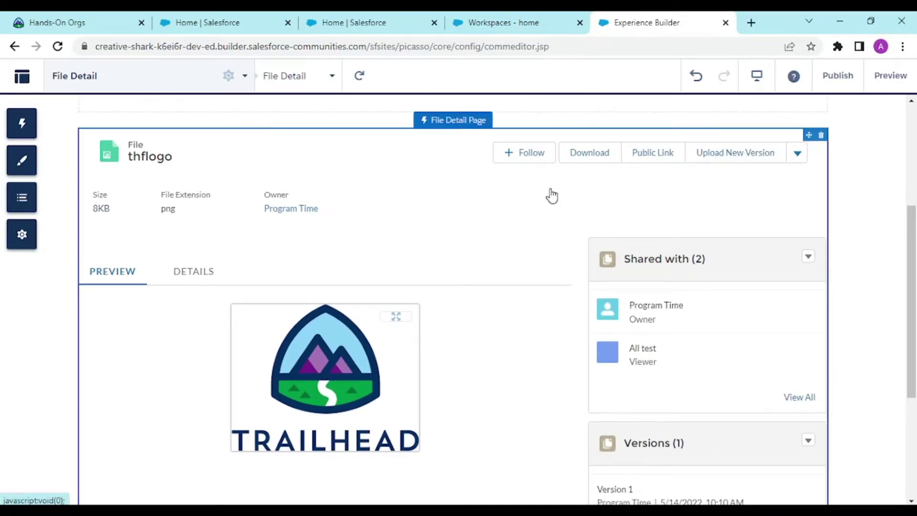
scroll(552, 196, down, 4)
scroll(552, 196, up, 6)
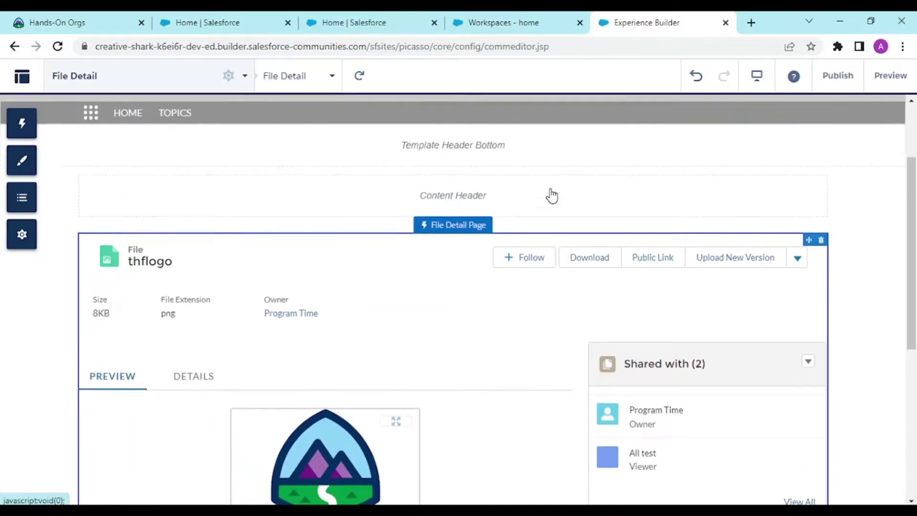
scroll(552, 196, up, 1)
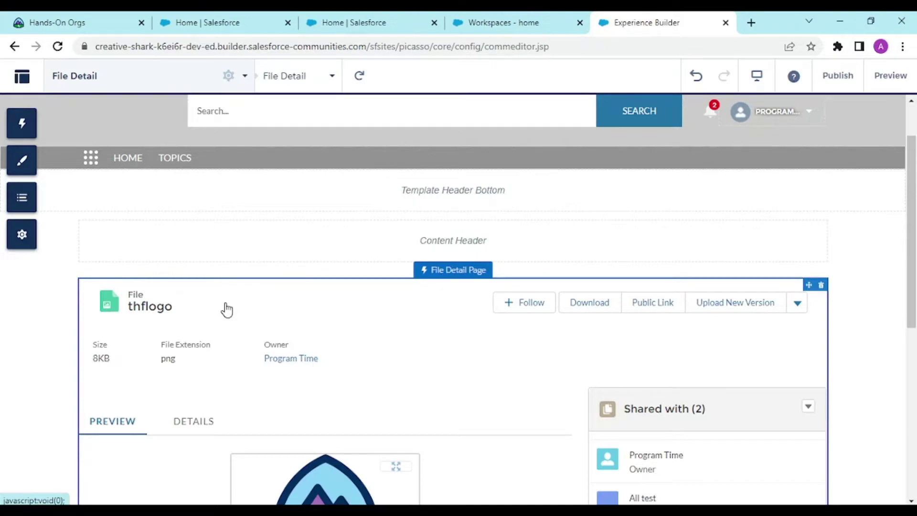
scroll(285, 231, up, 1)
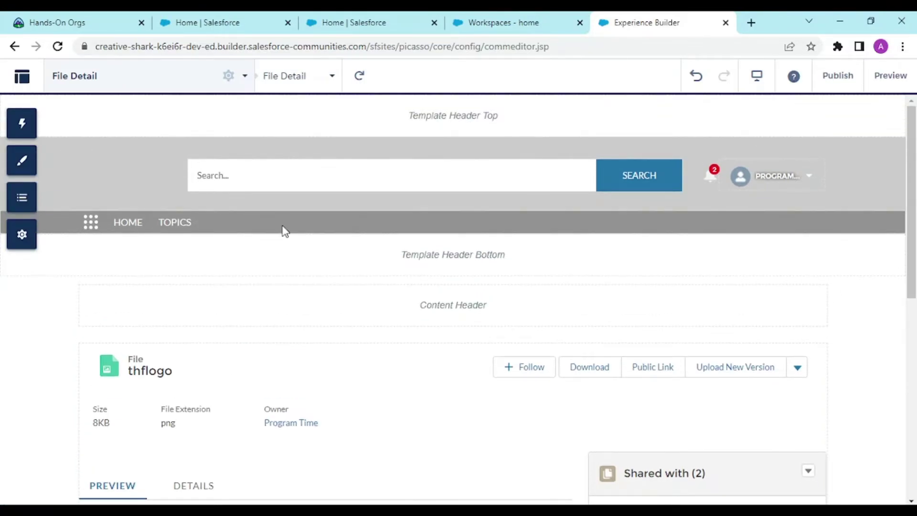
scroll(285, 231, down, 1)
scroll(285, 231, down, 1)
scroll(284, 231, up, 2)
click(158, 66)
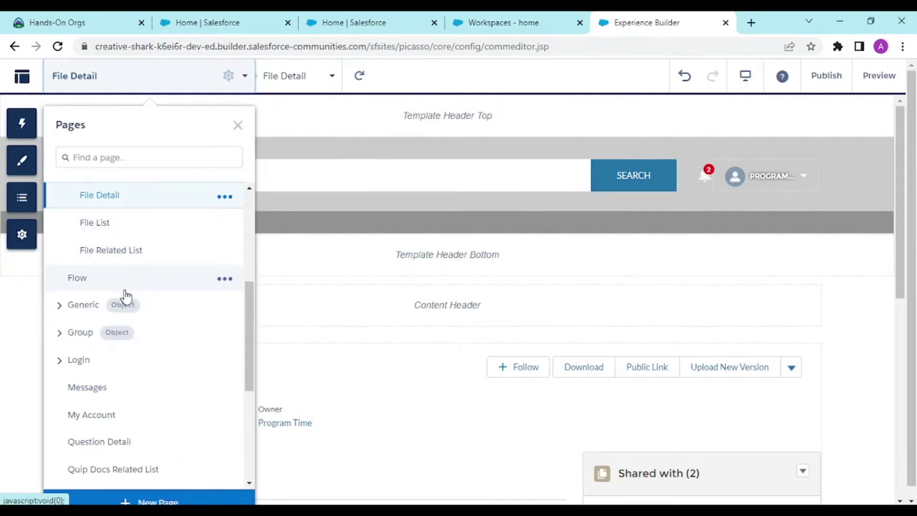
scroll(126, 296, down, 1)
Review Login's Page Settings (SEO title Login, 1 full-width column layout), then expand the User pages
click(72, 319)
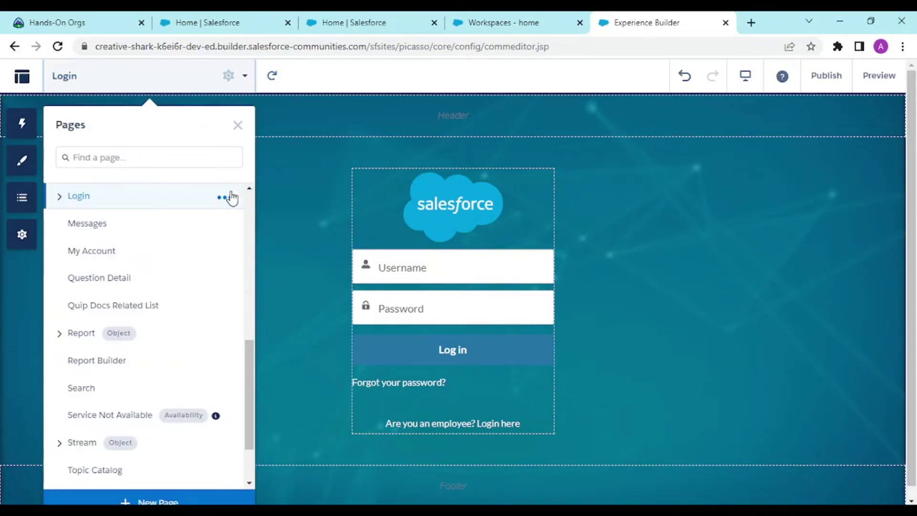
click(228, 199)
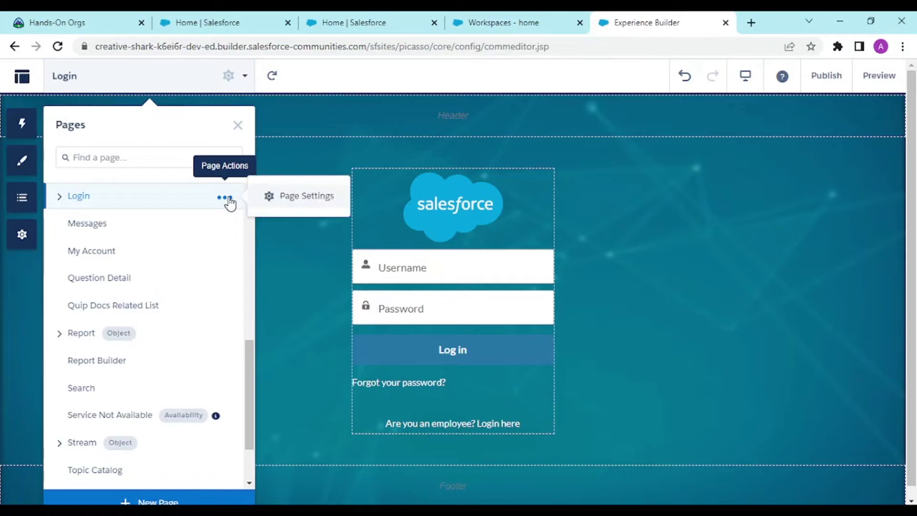
click(277, 195)
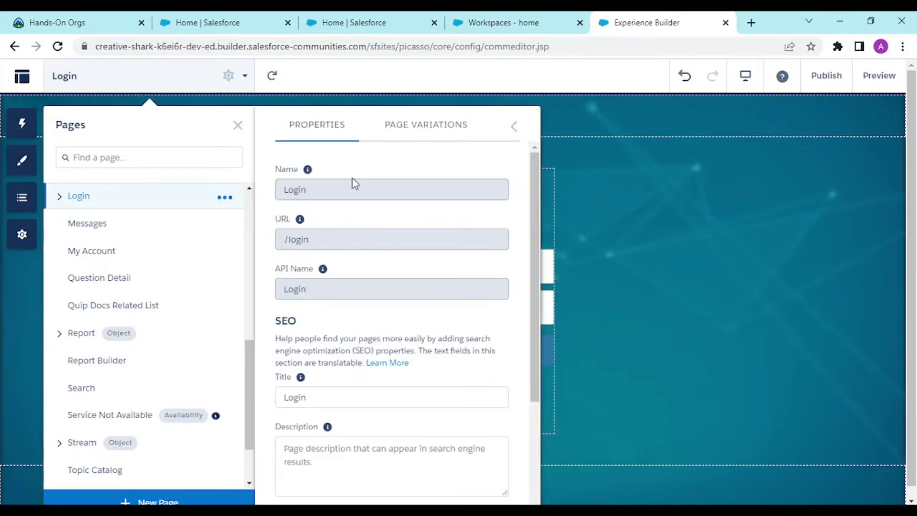
scroll(313, 270, down, 3)
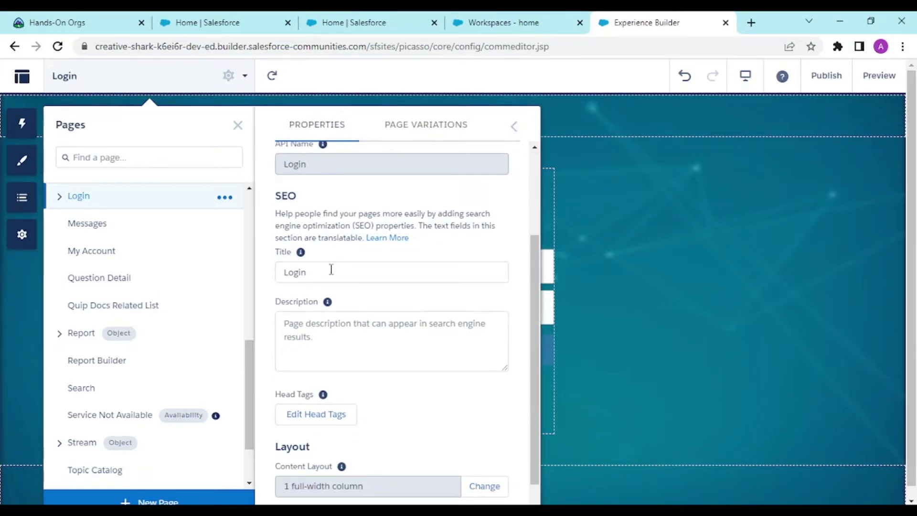
click(331, 270)
click(333, 387)
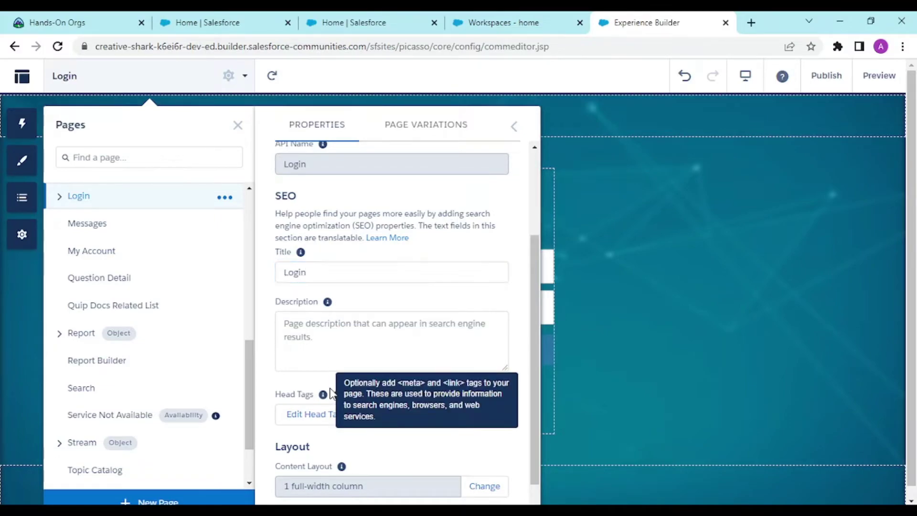
scroll(409, 465, down, 1)
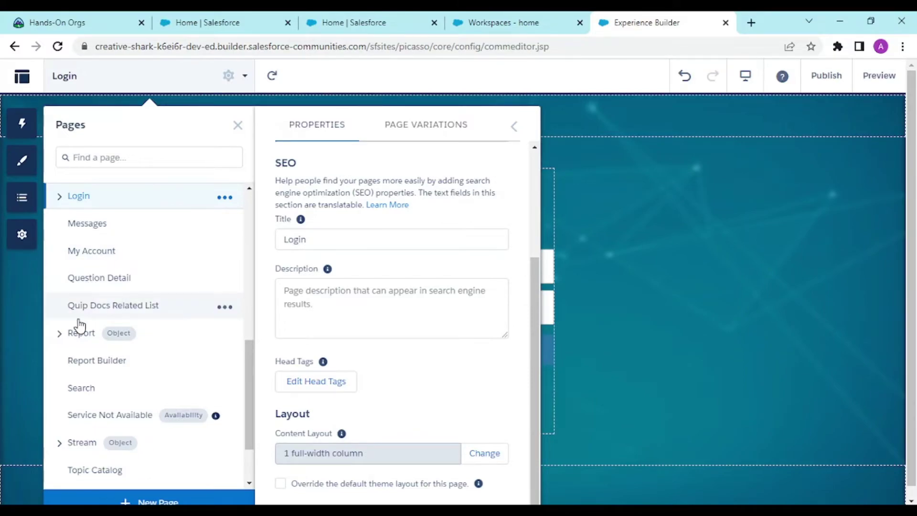
scroll(79, 317, down, 3)
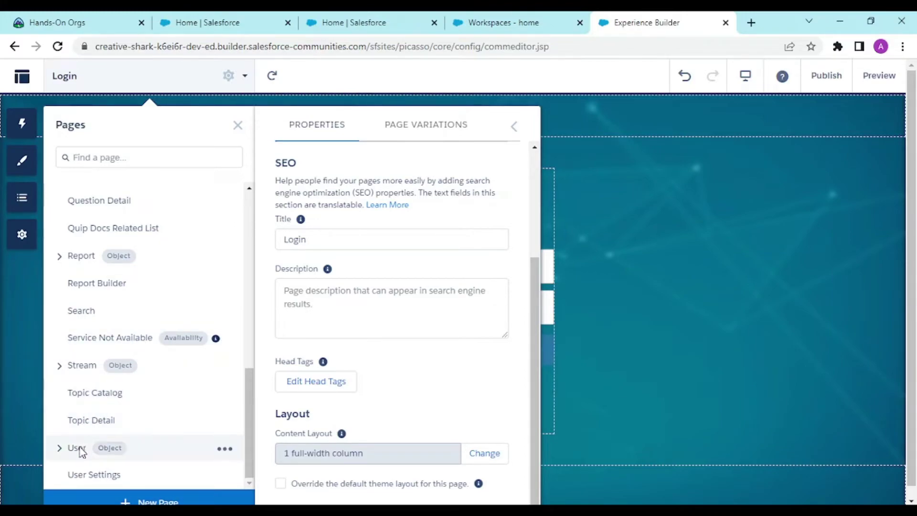
click(59, 448)
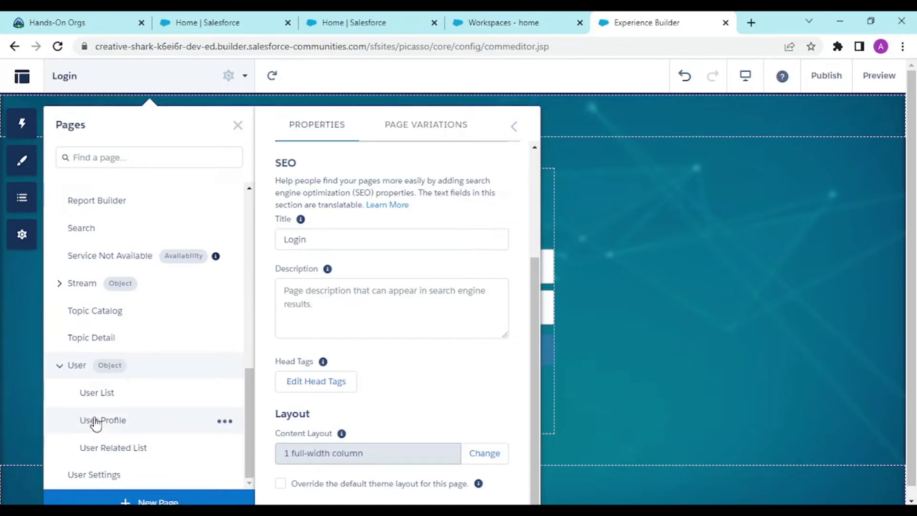
Open the User Profile page and scroll through its Feed, Cases, Followers and Following sections
click(94, 421)
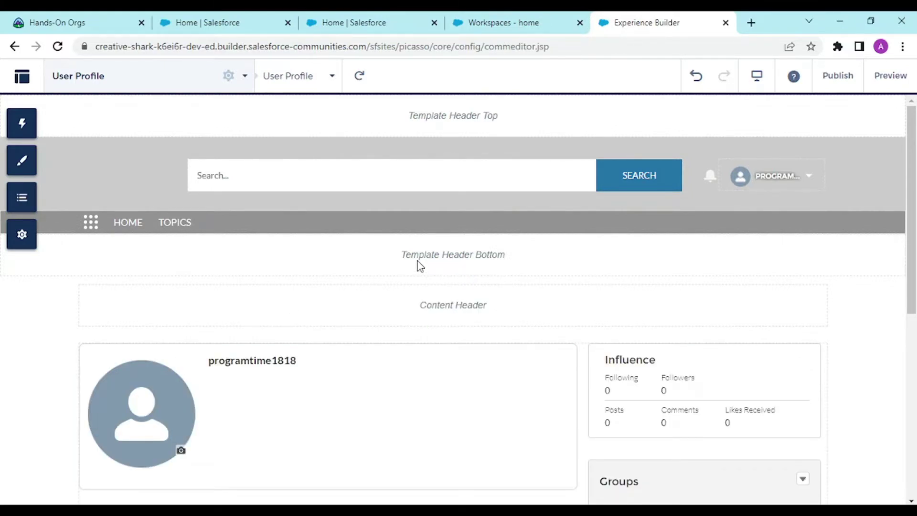
scroll(420, 266, down, 8)
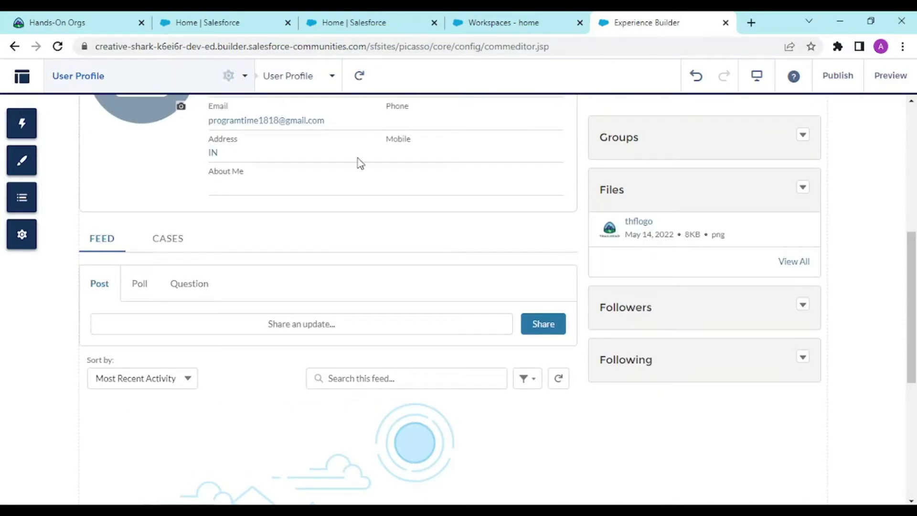
scroll(463, 273, down, 2)
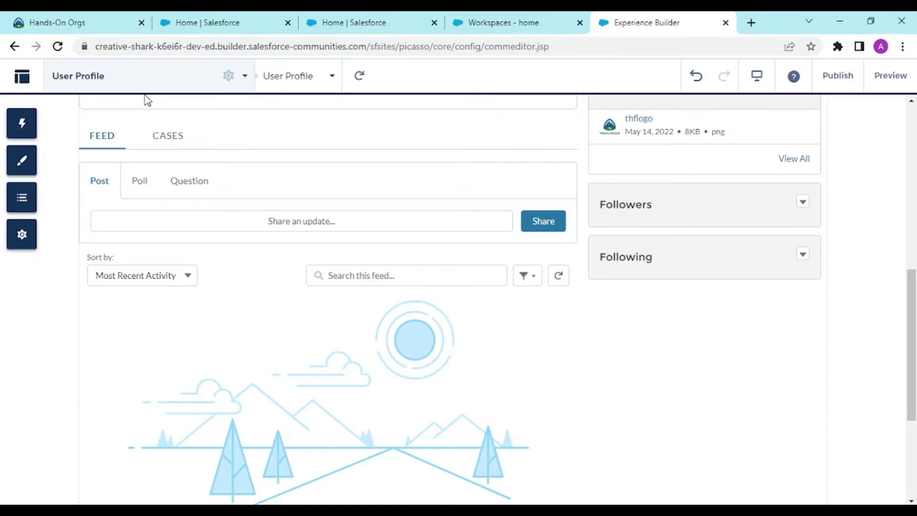
click(195, 80)
scroll(168, 276, down, 1)
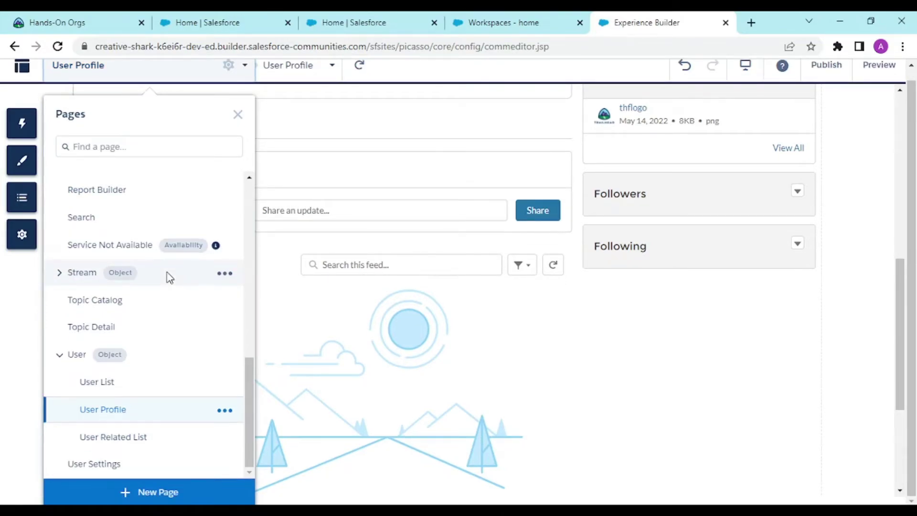
scroll(168, 277, up, 3)
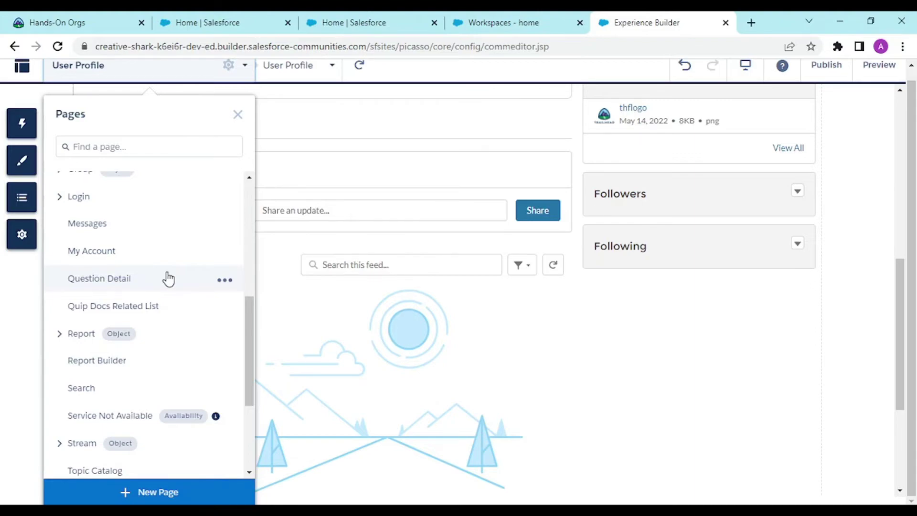
scroll(168, 279, up, 3)
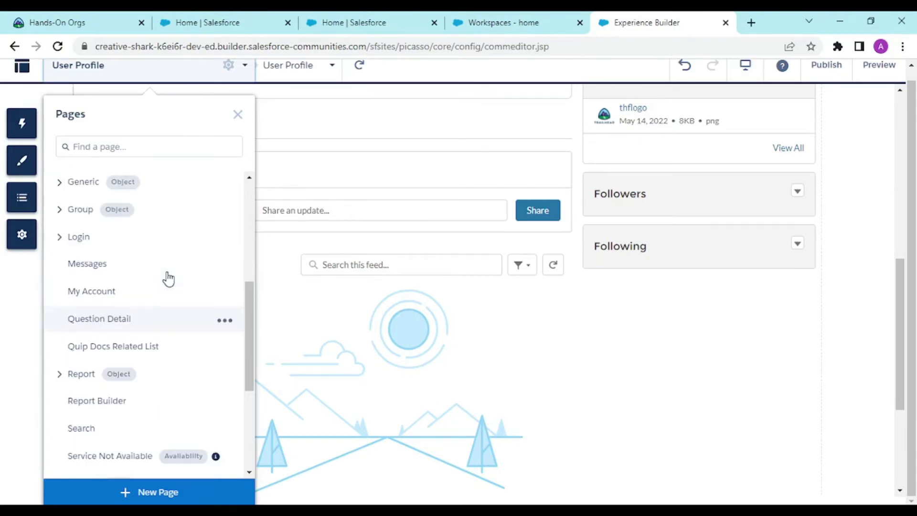
scroll(168, 279, up, 4)
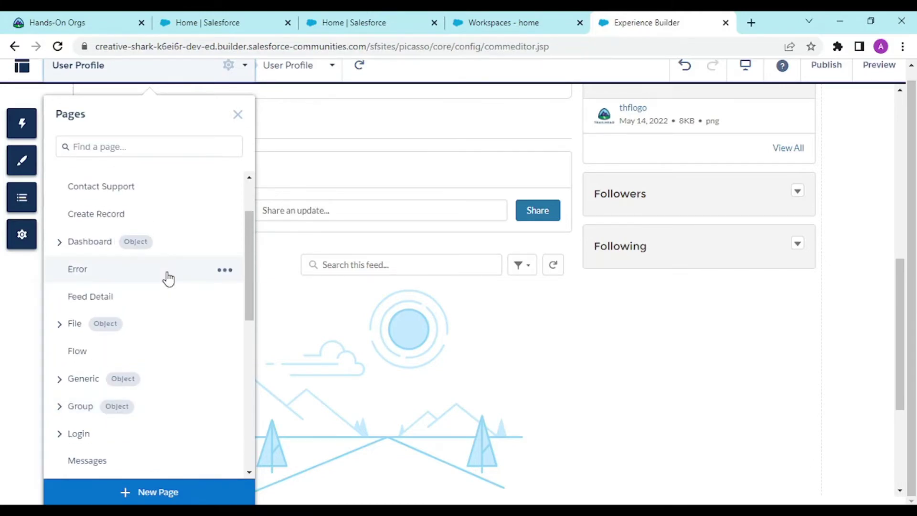
click(240, 114)
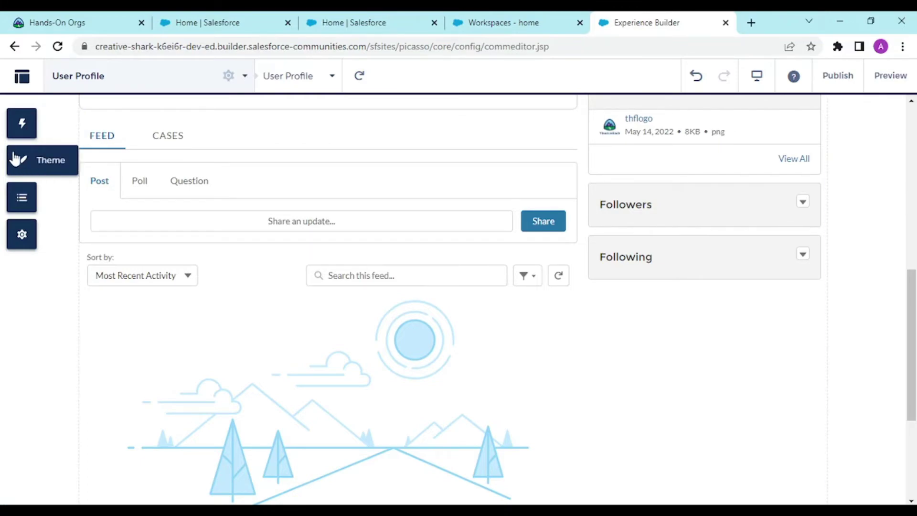
Pick Cypress from the site's theme choices and activate it, awaiting the Theme Activated confirmation
click(35, 164)
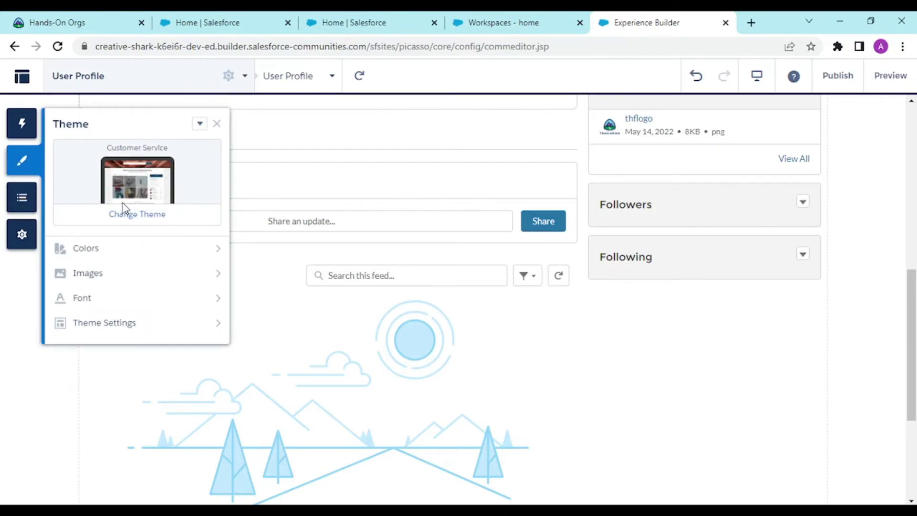
click(153, 222)
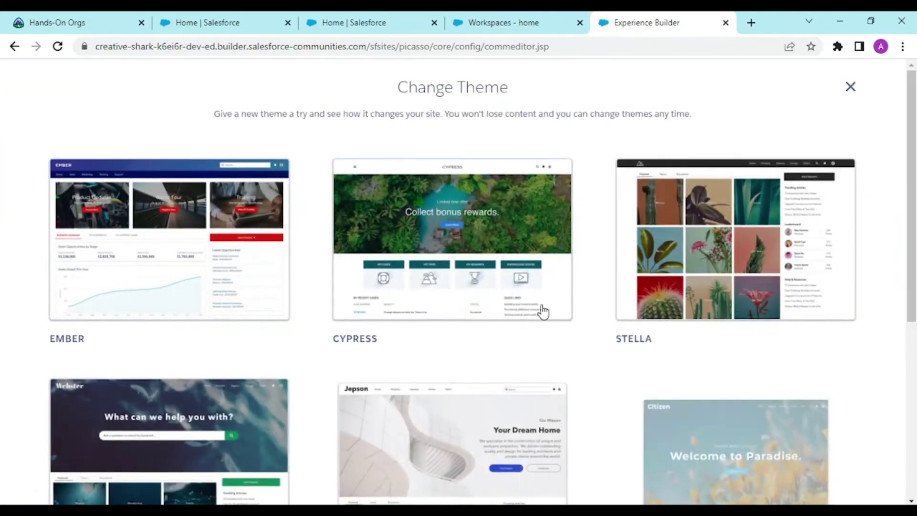
scroll(543, 311, down, 1)
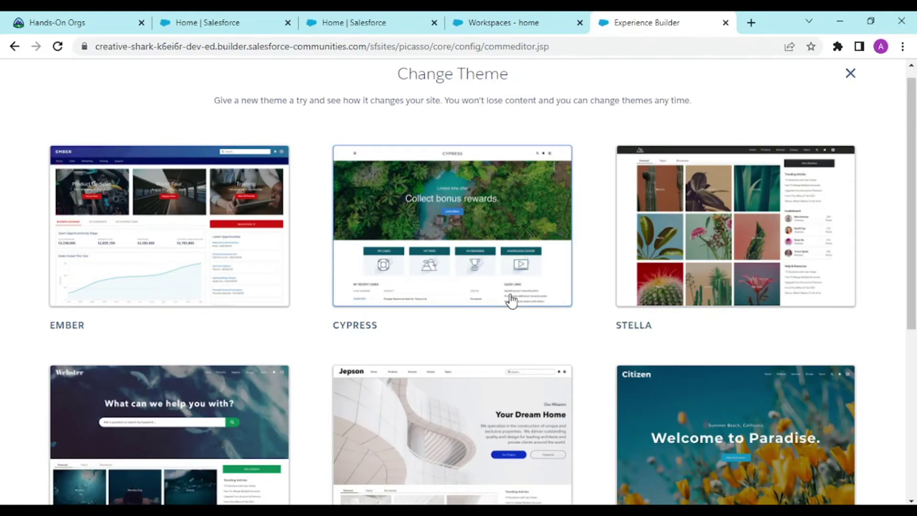
scroll(506, 297, down, 3)
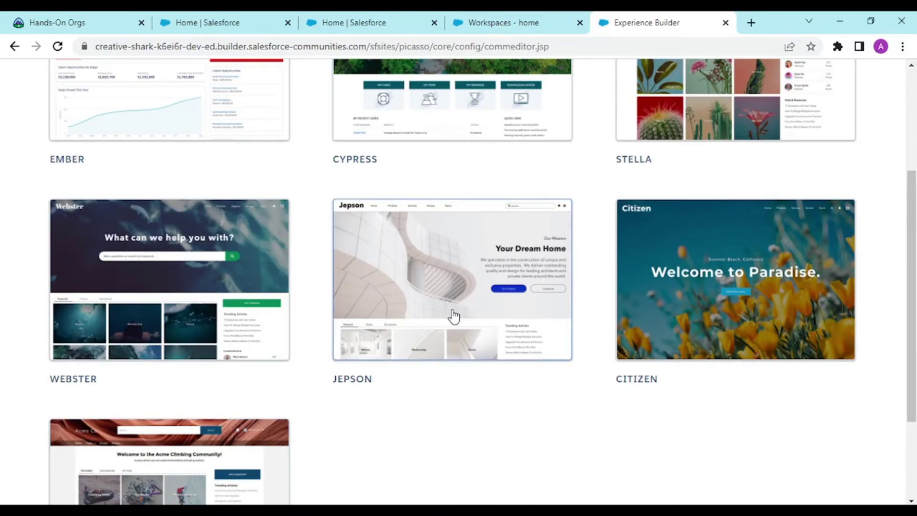
scroll(452, 316, down, 3)
scroll(453, 315, up, 6)
click(435, 270)
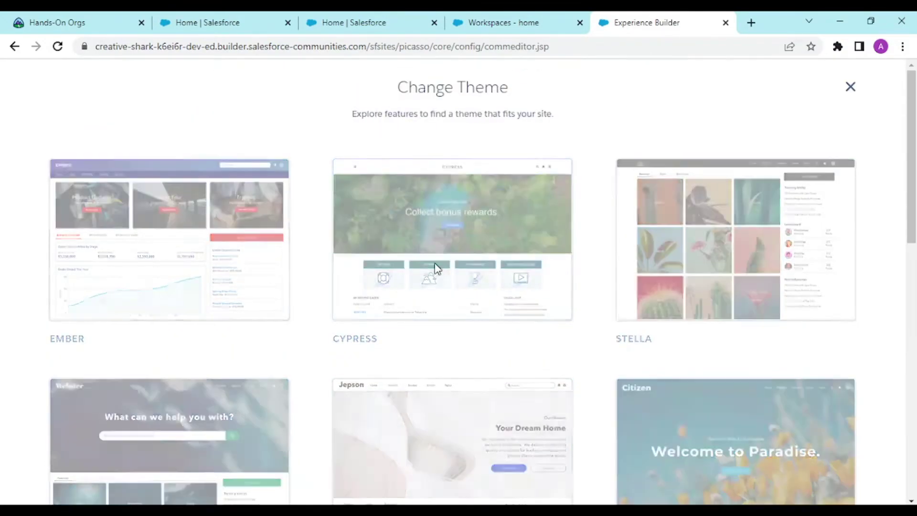
click(608, 228)
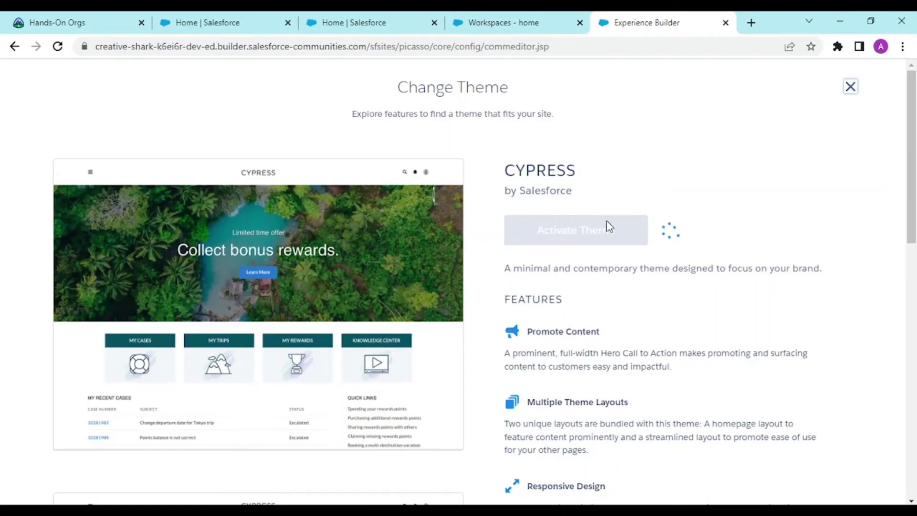
scroll(609, 227, down, 3)
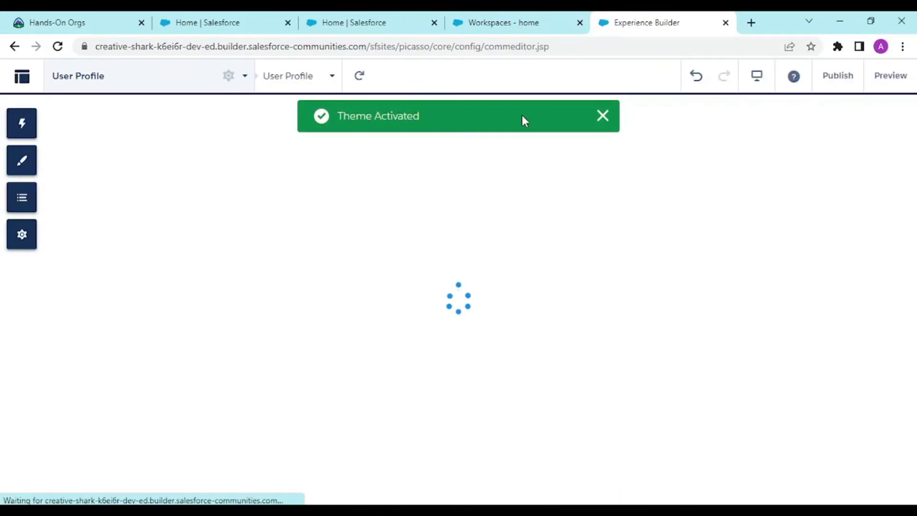
Dismiss the theme-activated notice and switch to the Account Management page
click(603, 116)
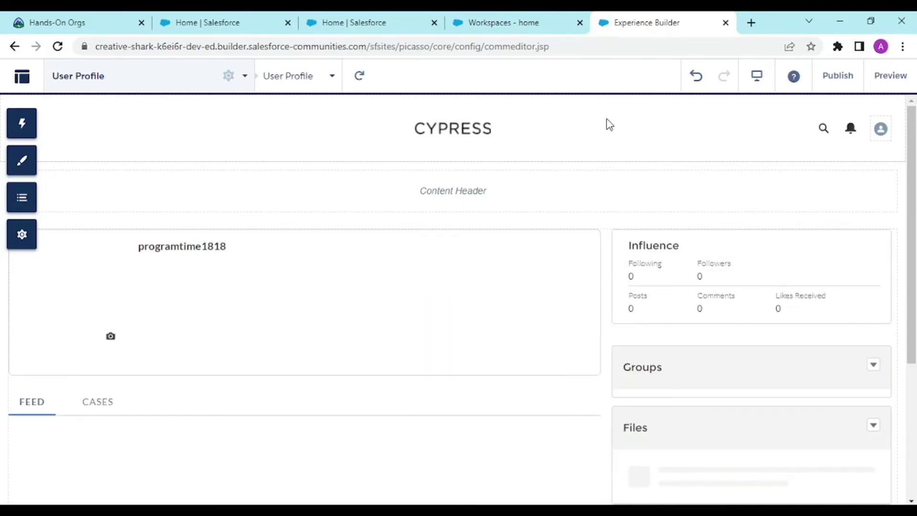
click(153, 77)
scroll(95, 234, up, 15)
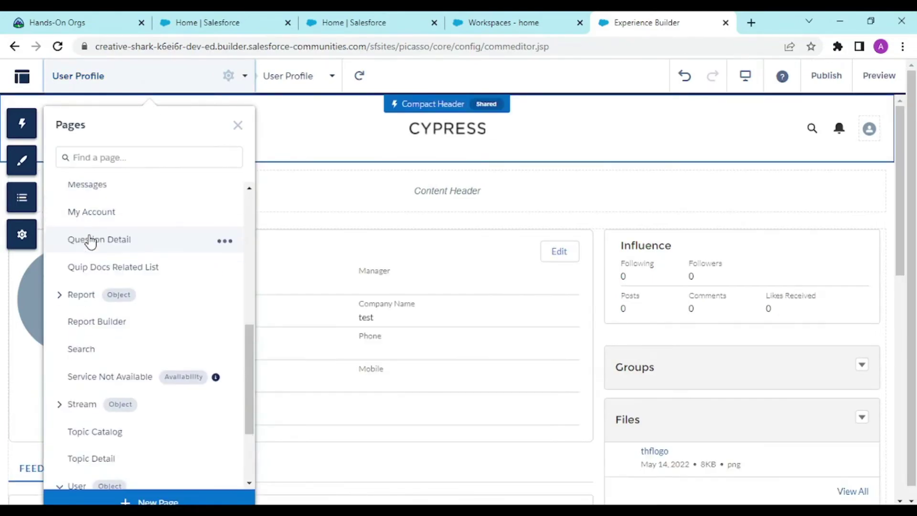
click(100, 229)
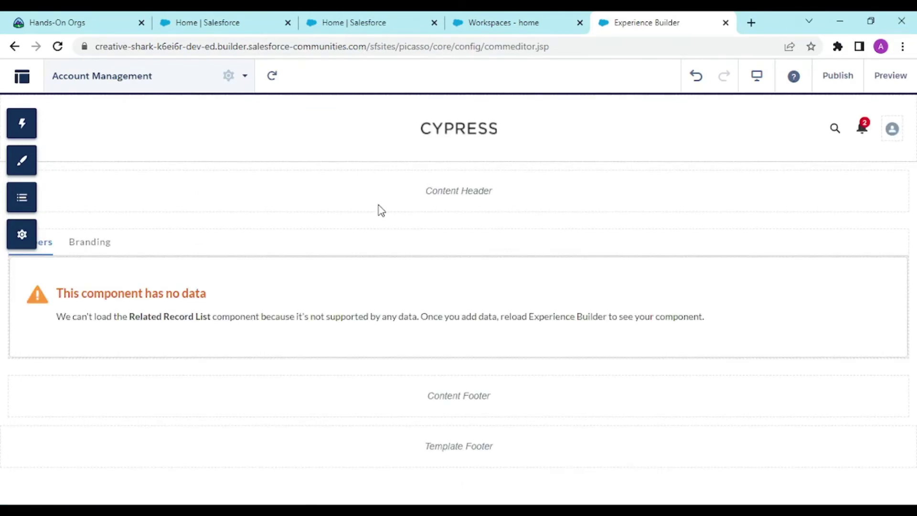
Switch back to the Home page showing the 'Collect bonus rewards.' hero banner
click(181, 87)
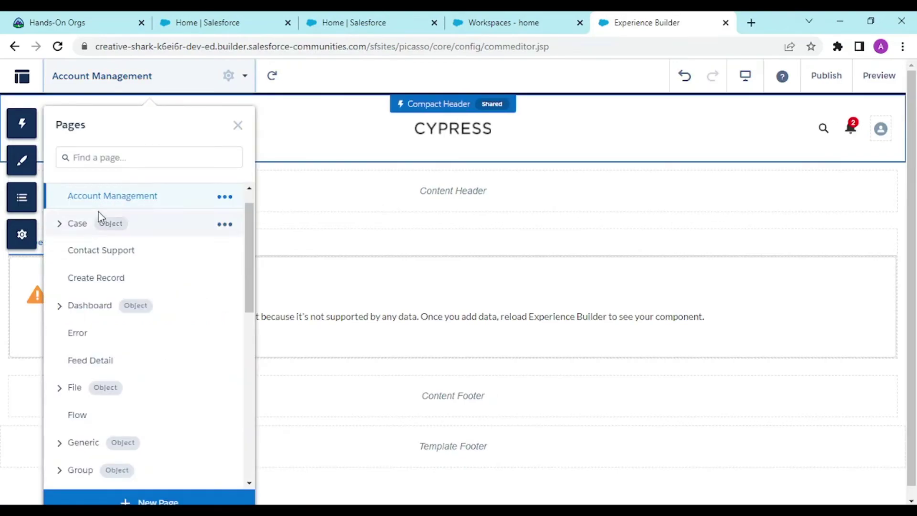
scroll(81, 207, up, 1)
click(81, 200)
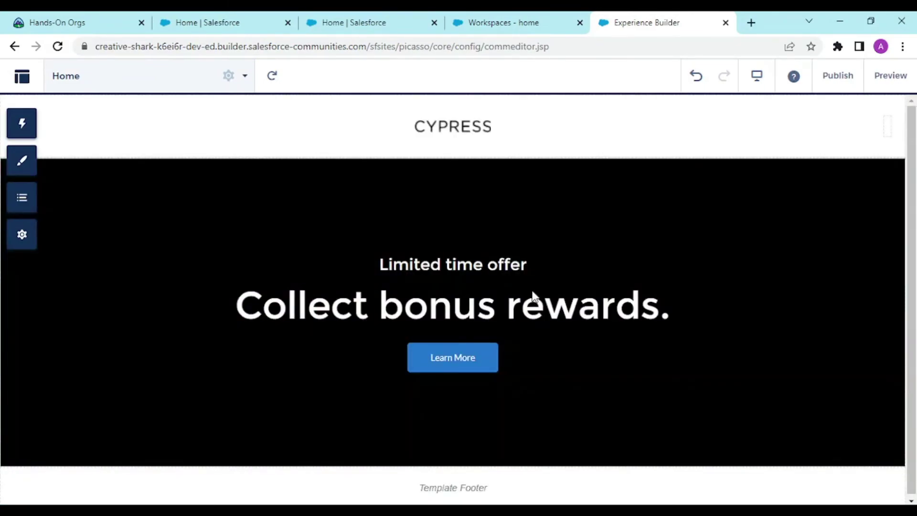
scroll(533, 297, down, 10)
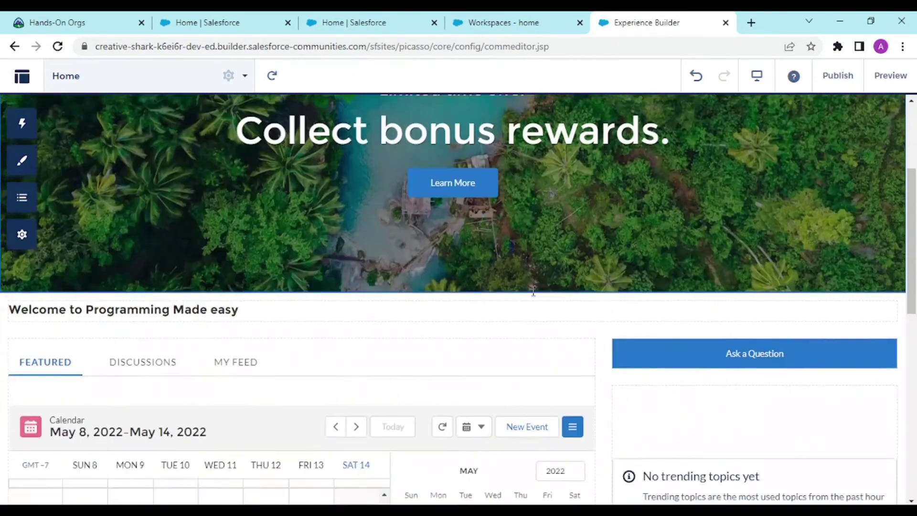
scroll(532, 297, down, 5)
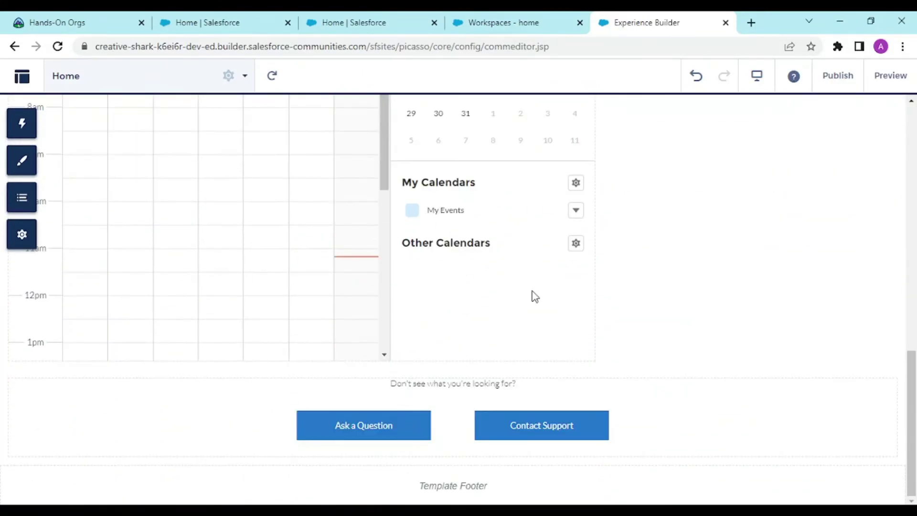
scroll(416, 285, up, 10)
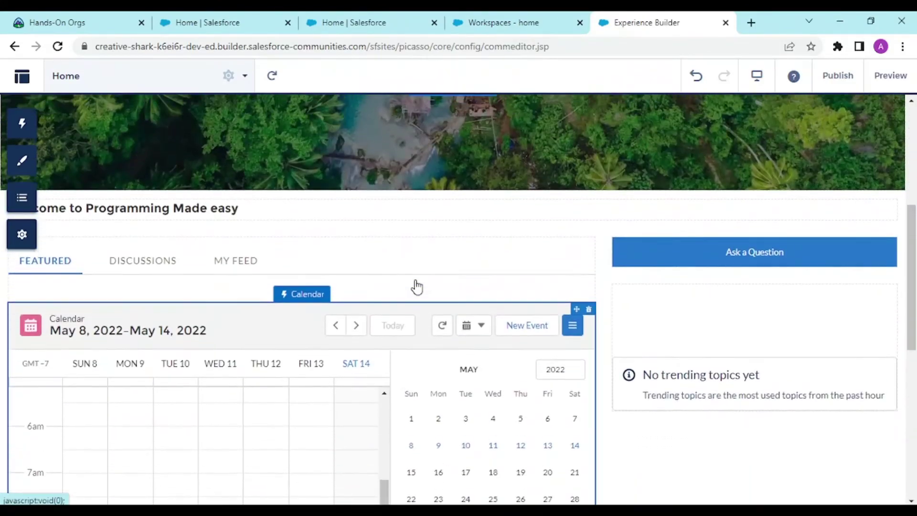
scroll(417, 286, up, 5)
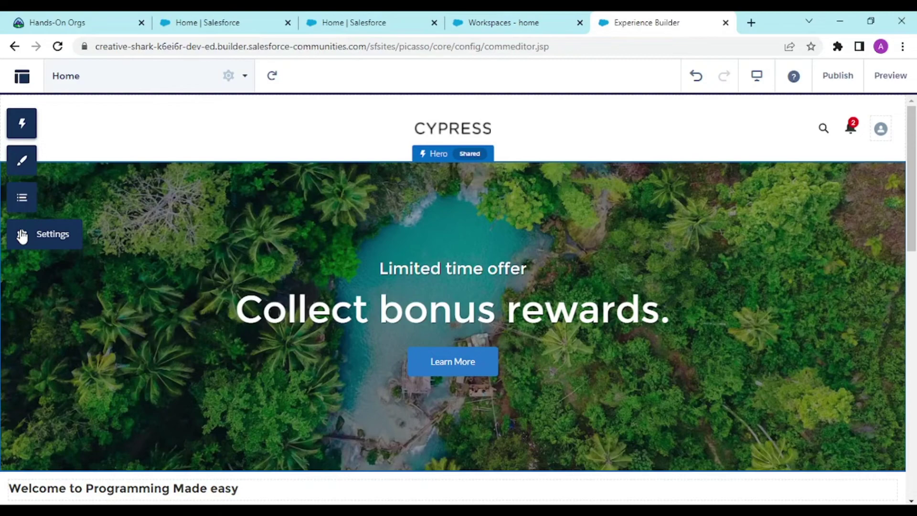
Show the Home page's component outline and scroll through HTML Editor, Ask Button, Calendar, Trending Topics
click(19, 200)
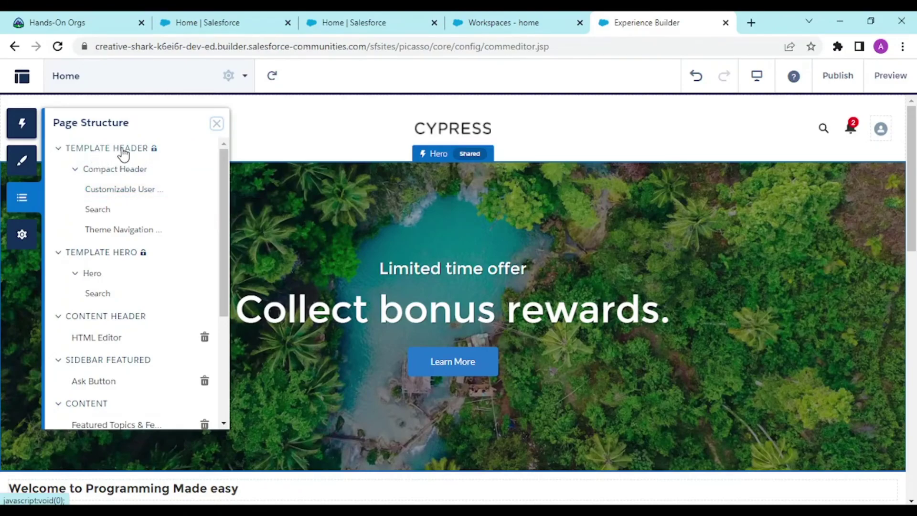
scroll(141, 294, down, 1)
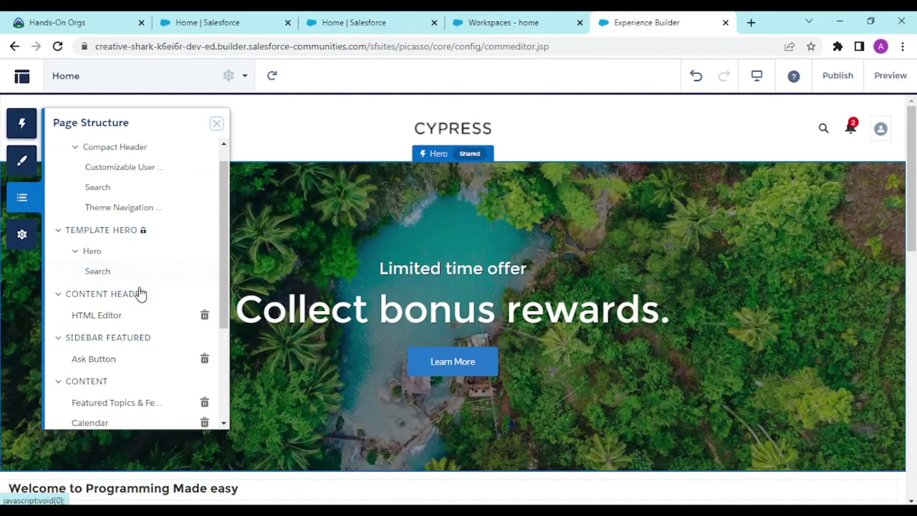
scroll(156, 314, down, 5)
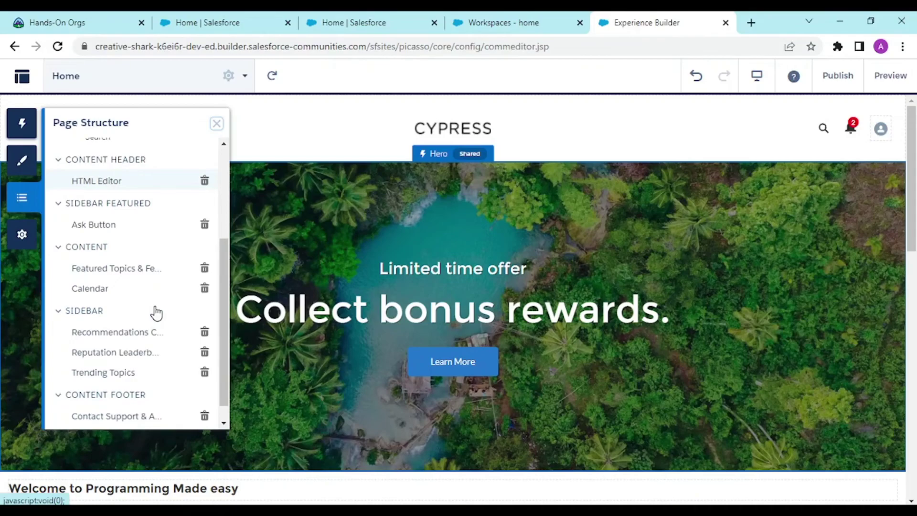
scroll(354, 295, down, 4)
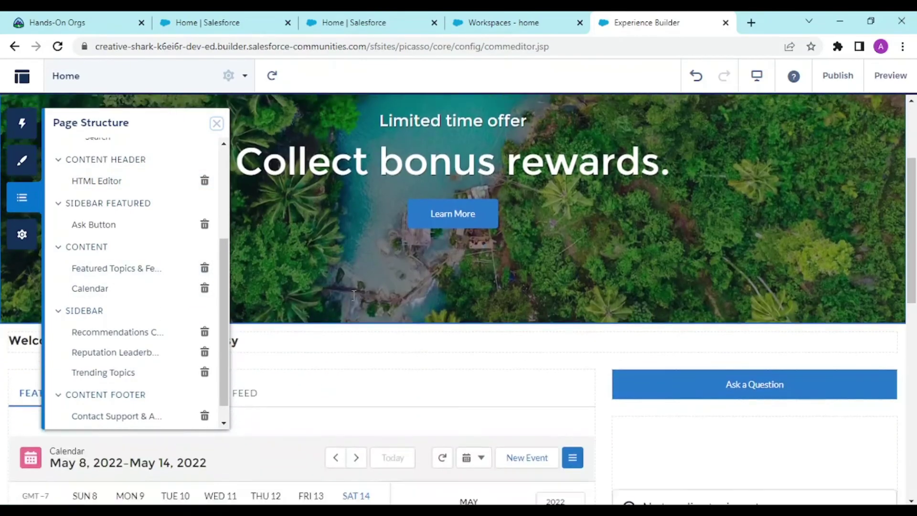
scroll(165, 326, down, 1)
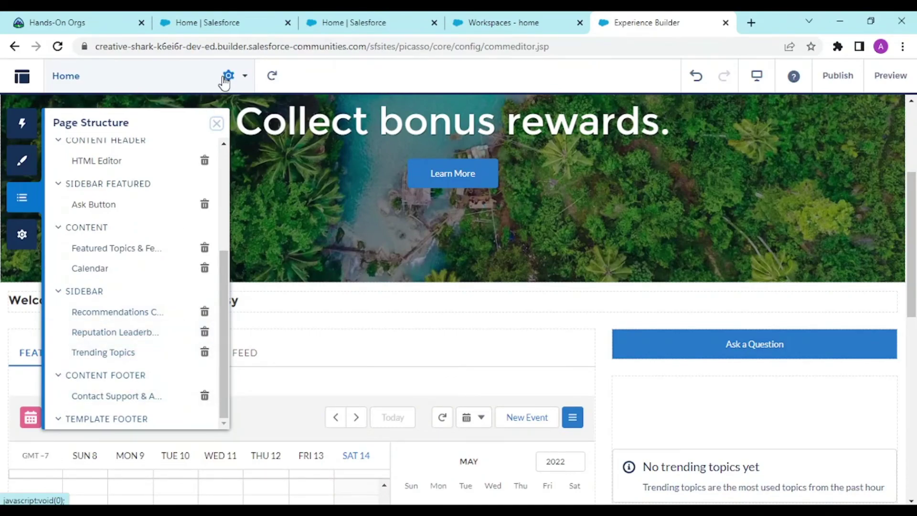
scroll(233, 270, down, 10)
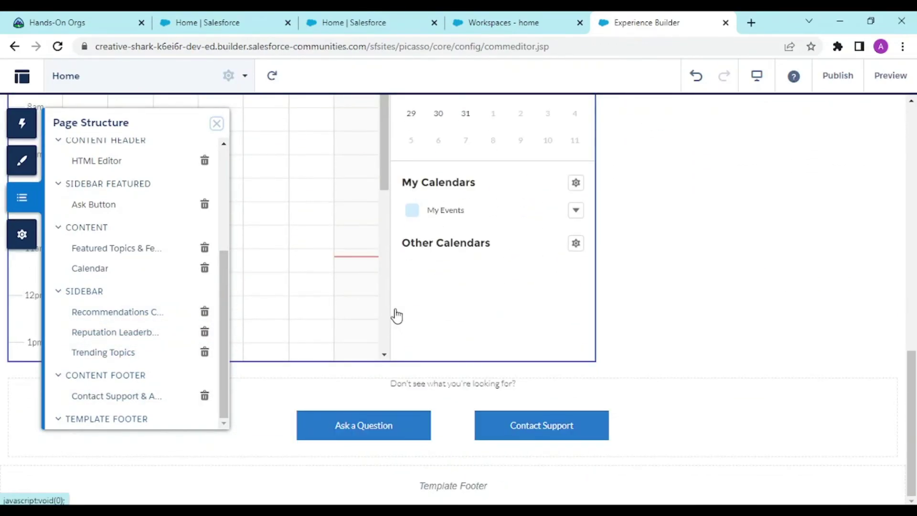
Close the outline, then review the site's General, Theme, Languages and Navigation settings
click(217, 125)
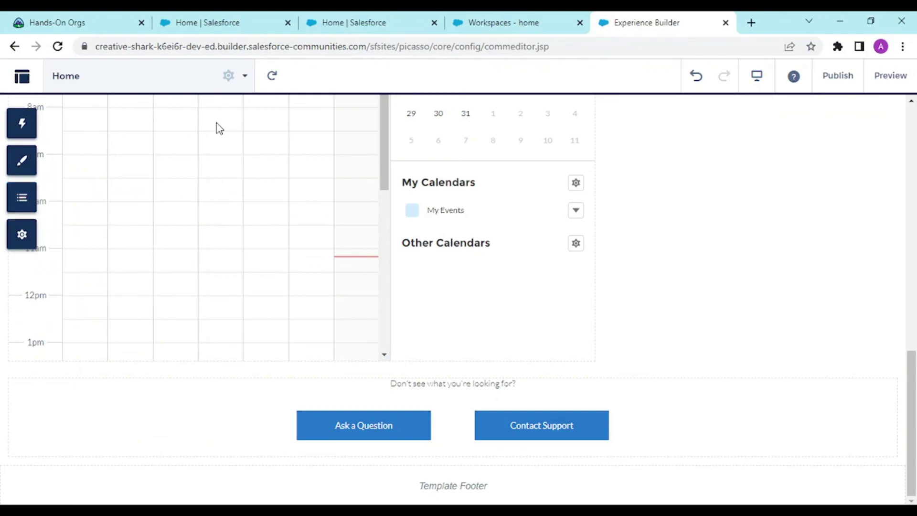
click(14, 239)
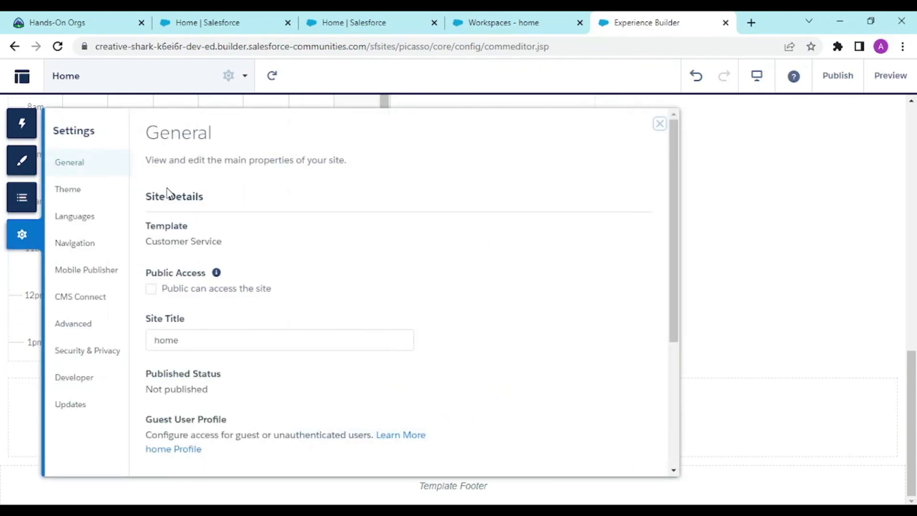
click(88, 191)
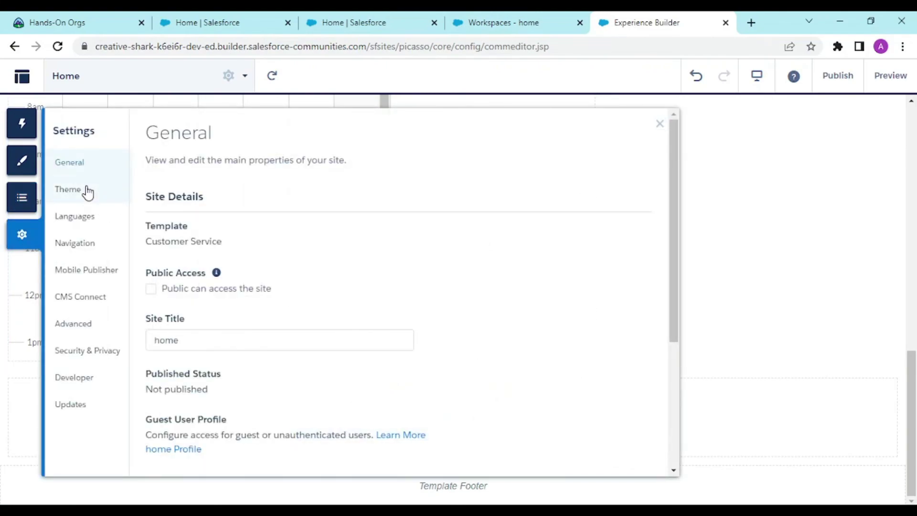
click(86, 221)
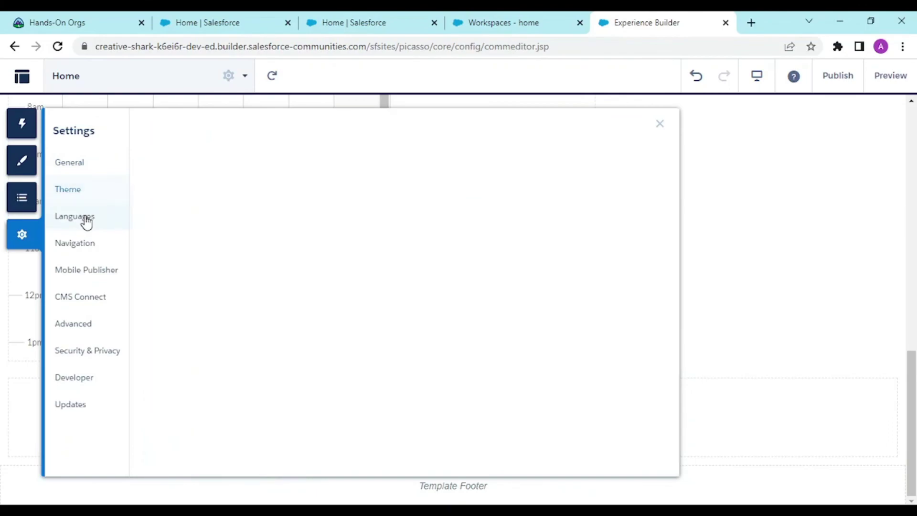
click(94, 244)
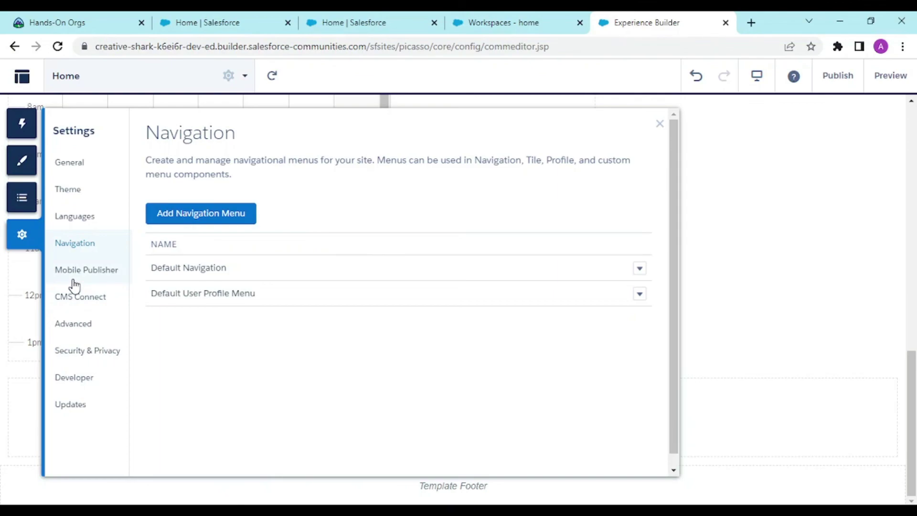
click(661, 126)
Scroll the Home page to check the hero, welcome heading, Featured Calendar and Ask a Question
scroll(420, 311, up, 10)
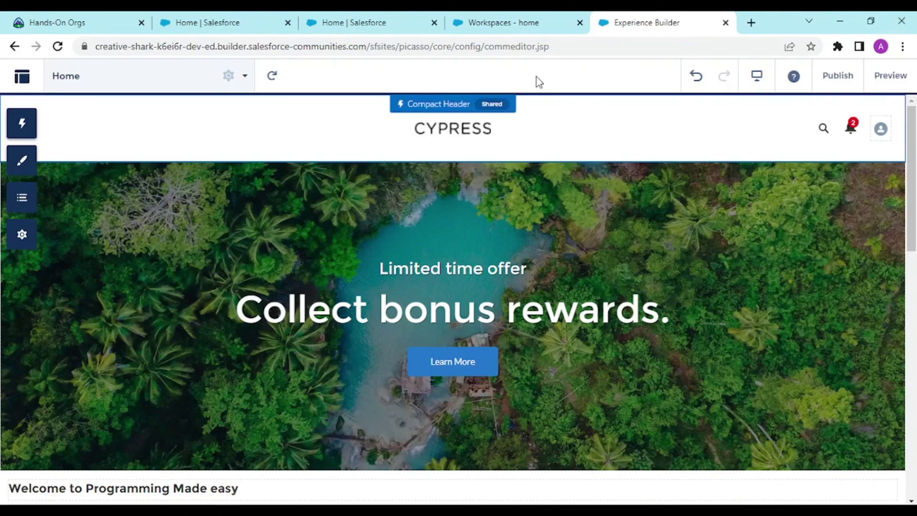
scroll(545, 117, down, 2)
scroll(546, 119, down, 1)
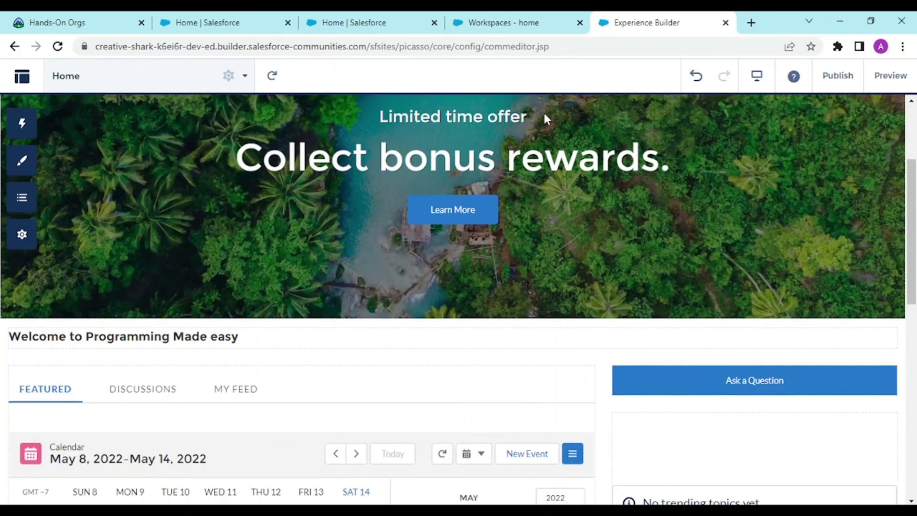